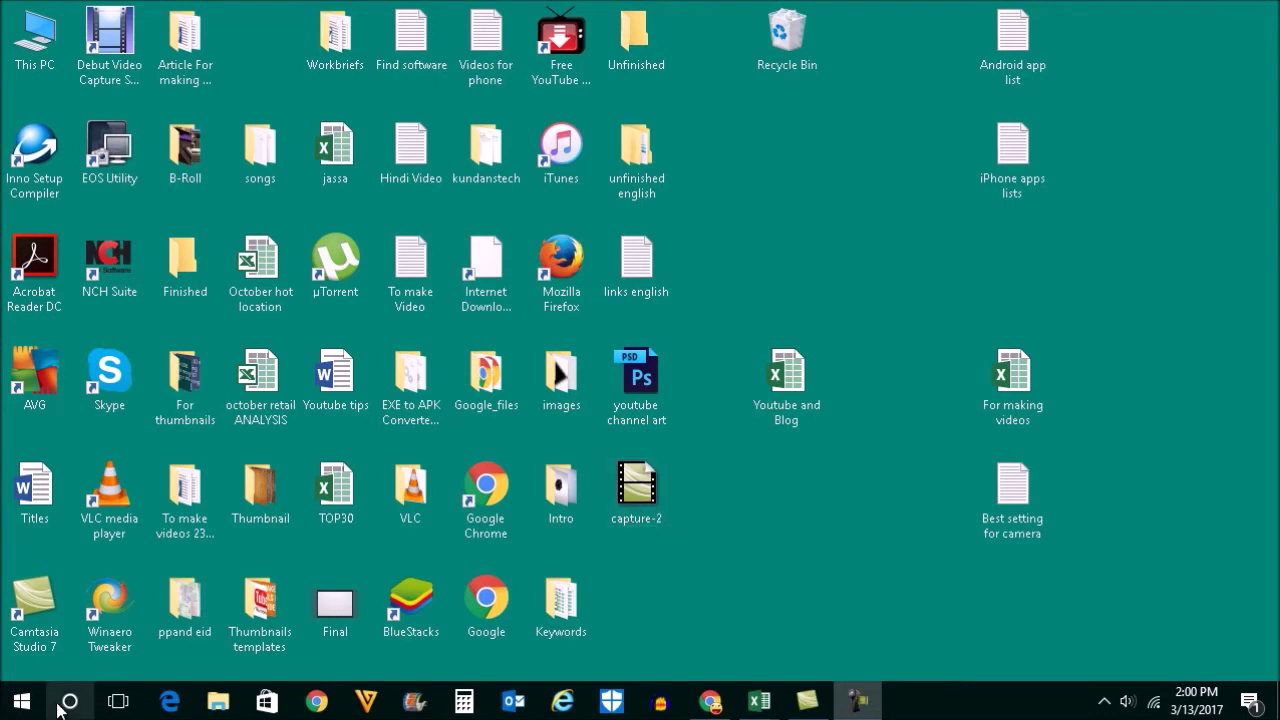
# - Open Control Panel from the Win+X menu to show all items with no Windows Update, then minimize it
pyautogui.rightClick(24, 706)
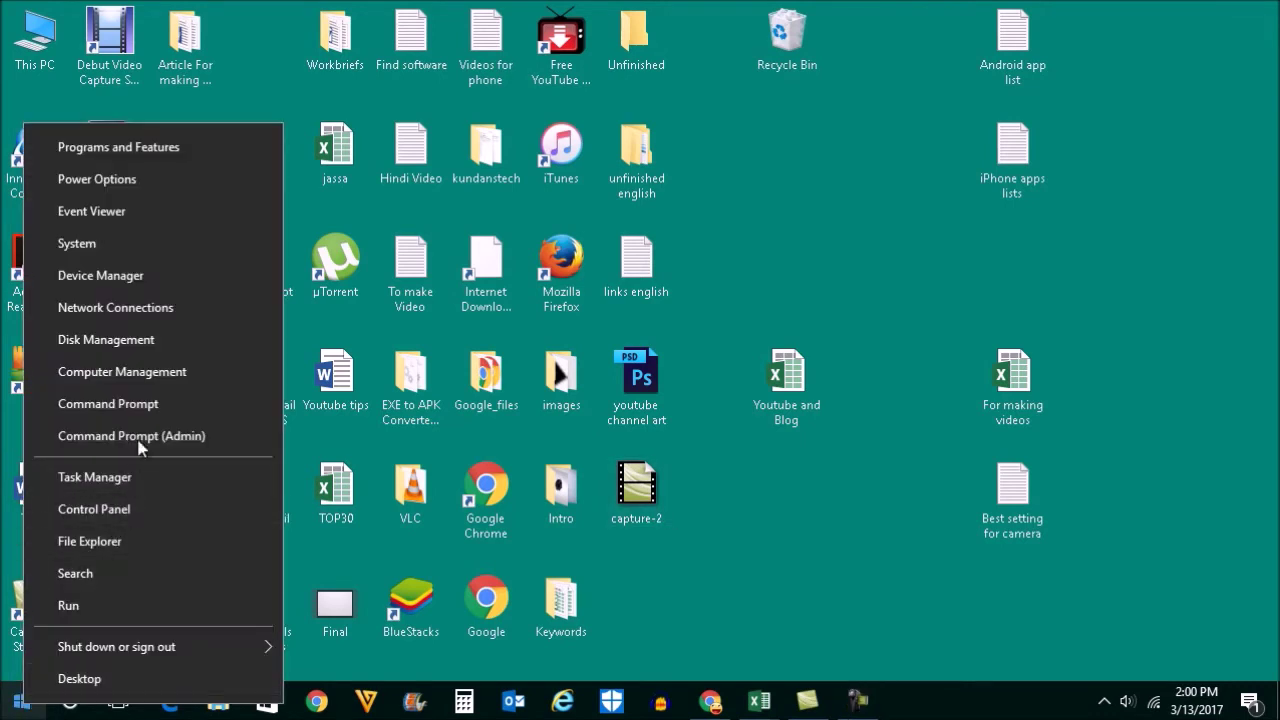
pyautogui.click(104, 511)
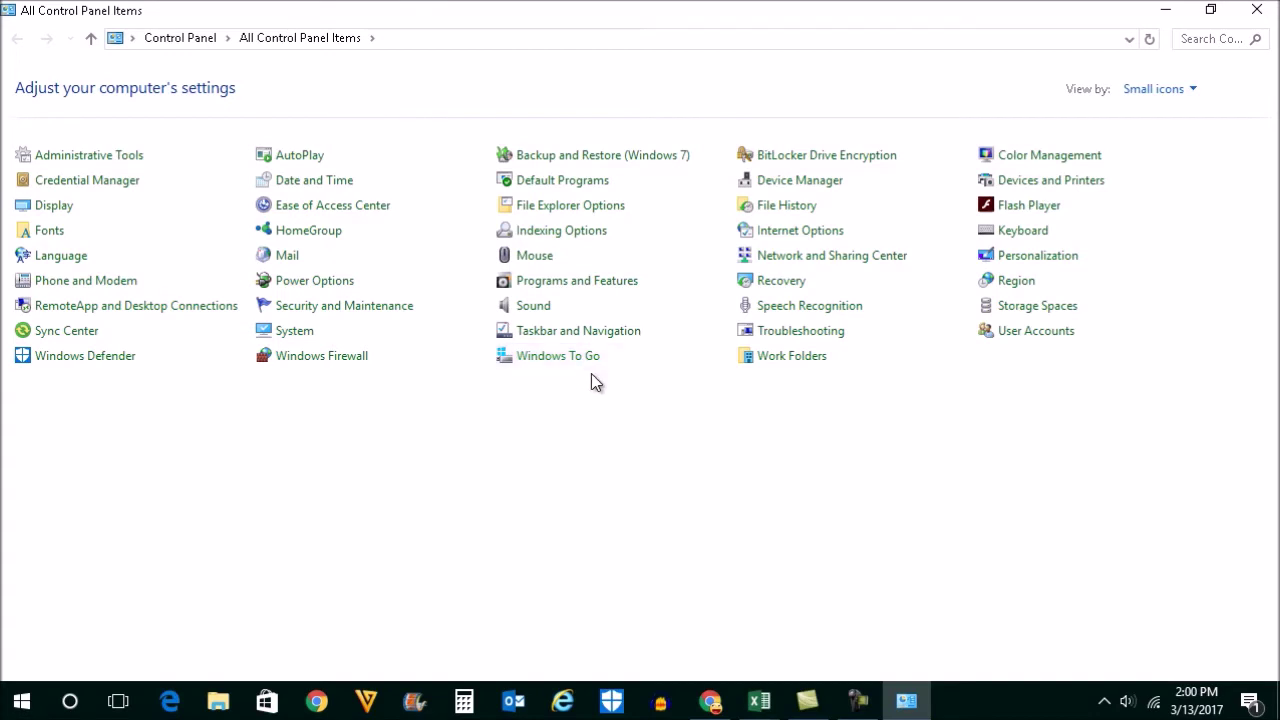
pyautogui.click(1162, 12)
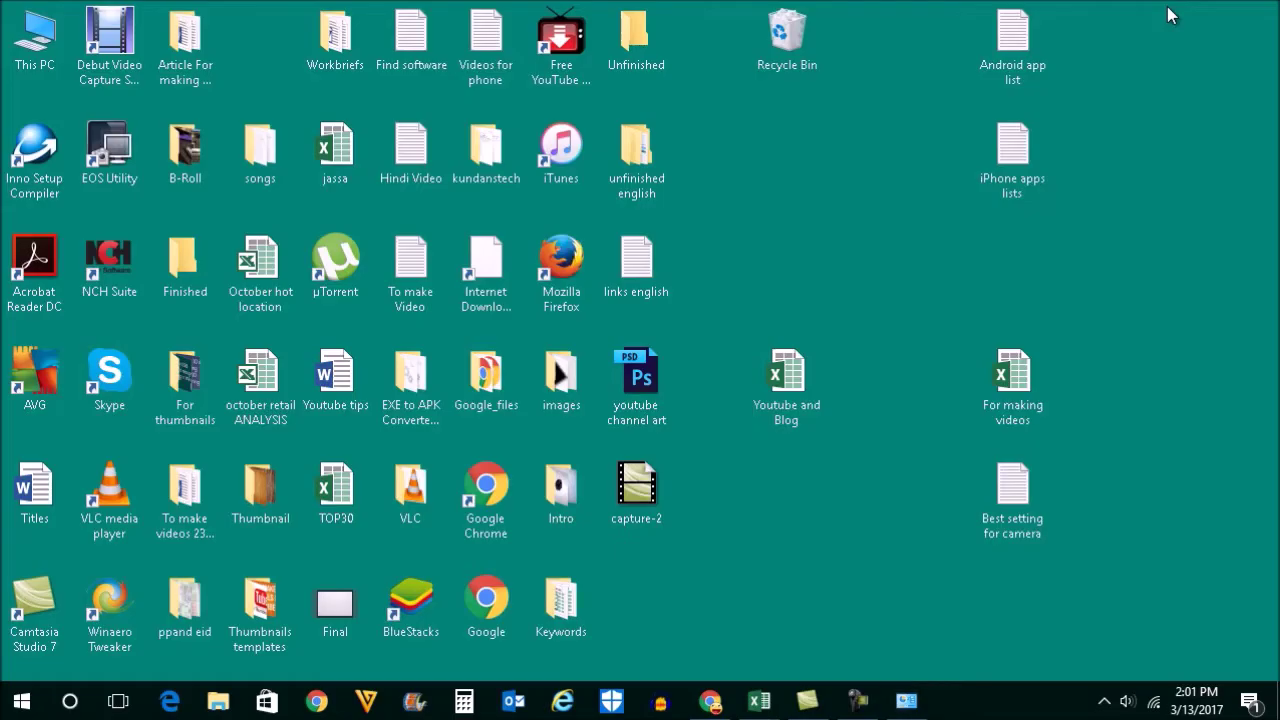
# - Restore Chrome, return to the Winaero tab and reload the winaero.com homepage
pyautogui.click(710, 700)
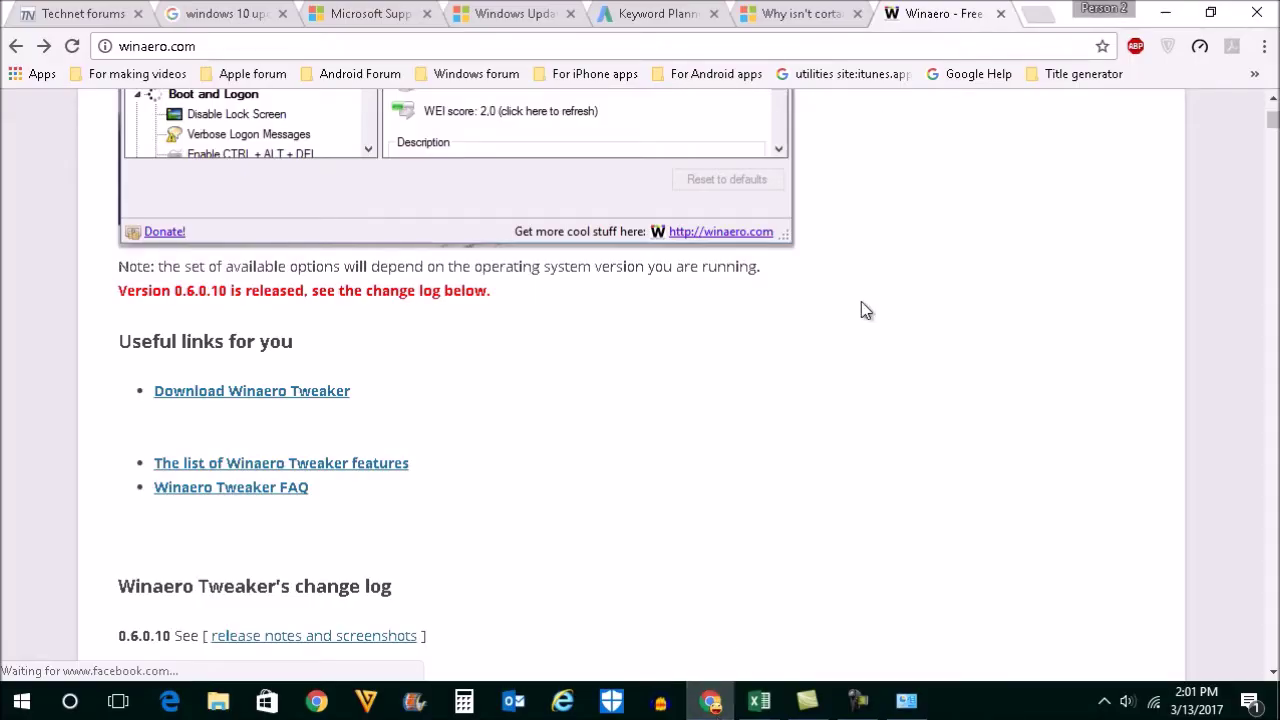
pyautogui.click(803, 12)
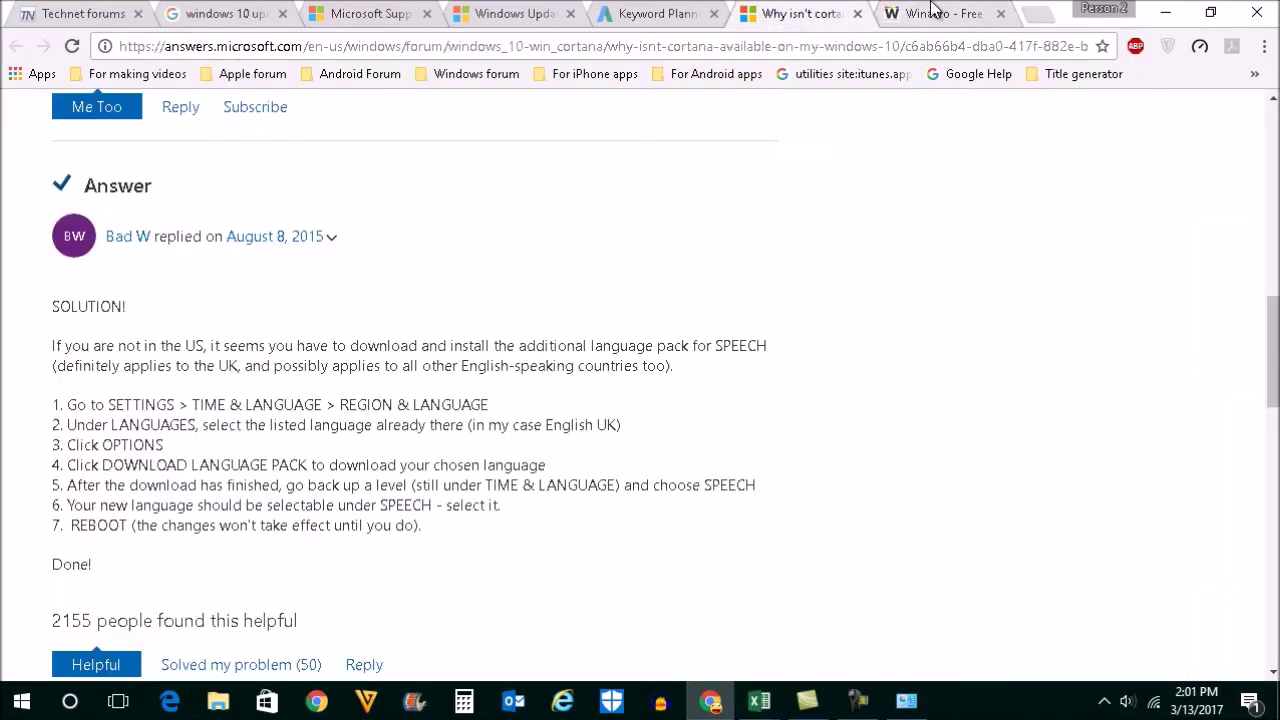
pyautogui.click(877, 12)
pyautogui.click(199, 47)
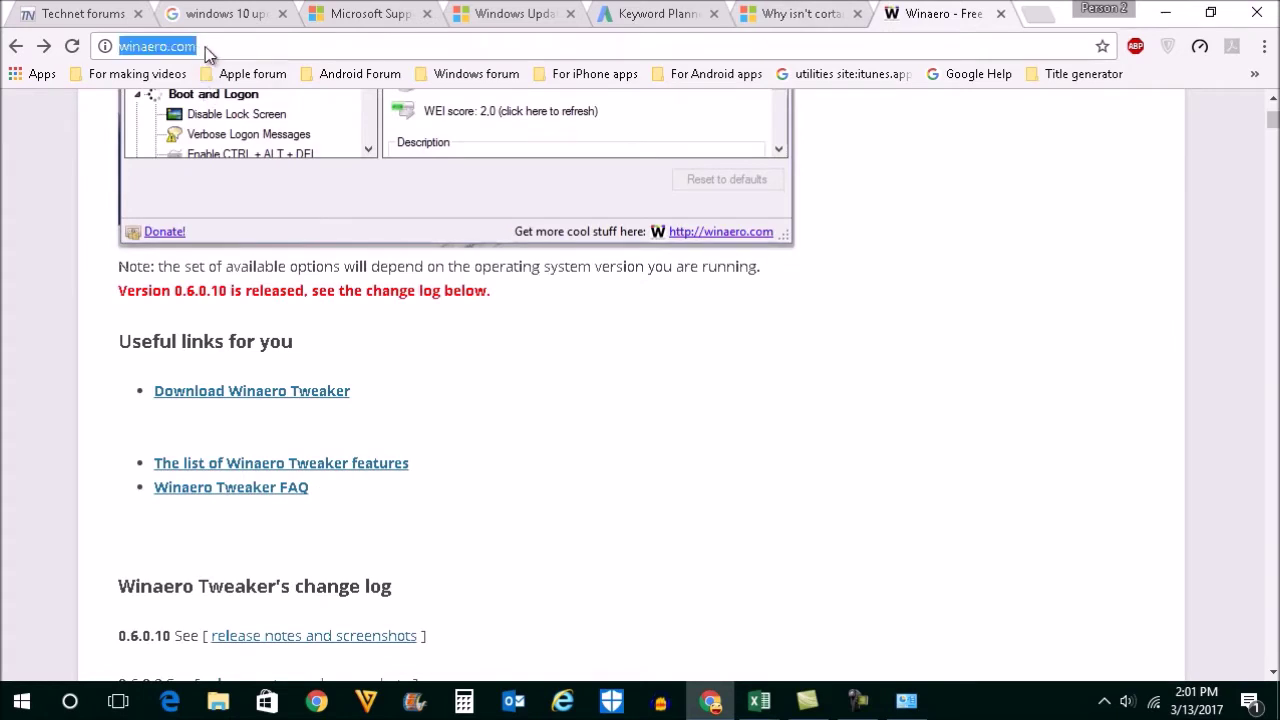
pyautogui.press('Return')
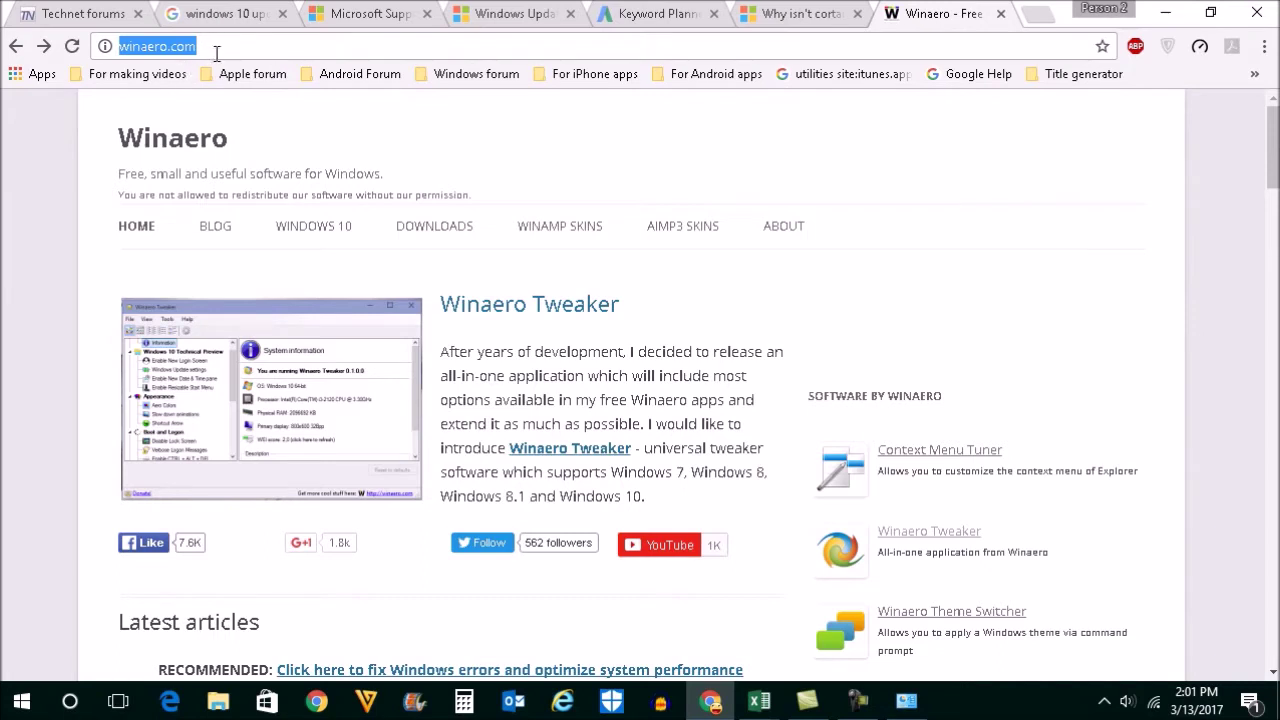
pyautogui.click(468, 175)
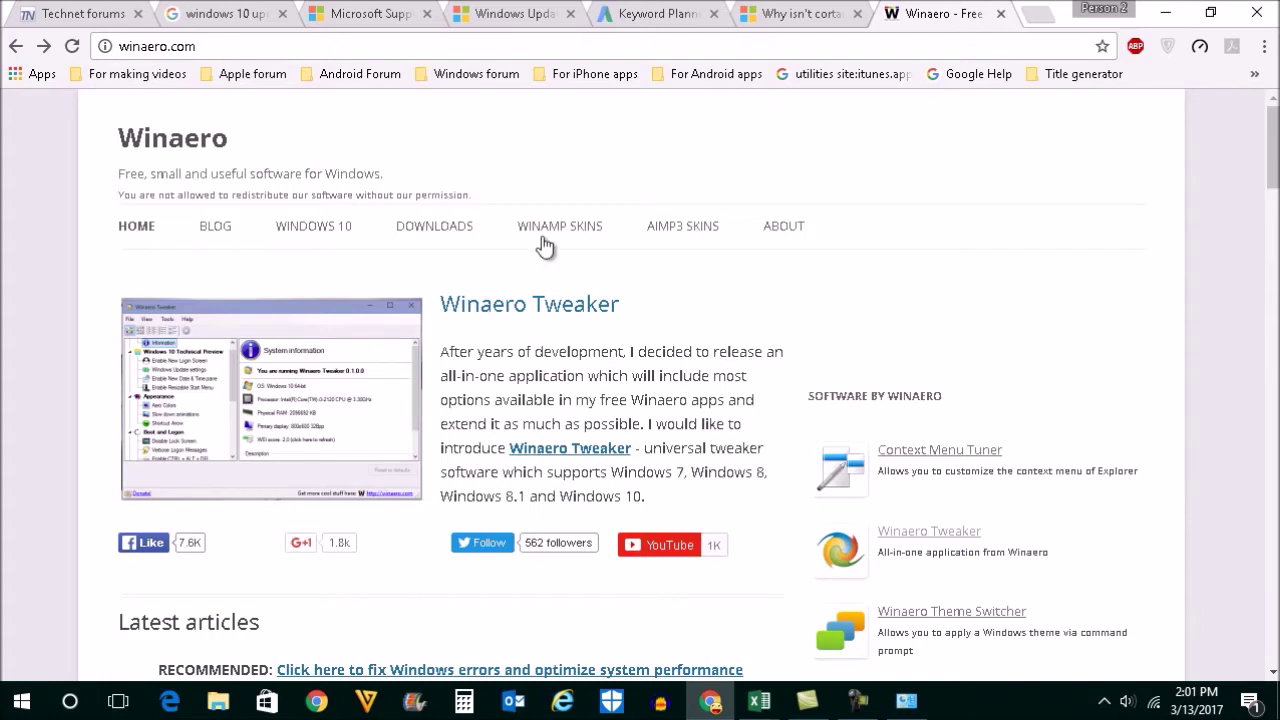
# - Open the Winaero Tweaker page from the sidebar, scroll to its download link, then minimize Chrome
pyautogui.scroll(-2, 639, 314)
pyautogui.scroll(-1, 592, 285)
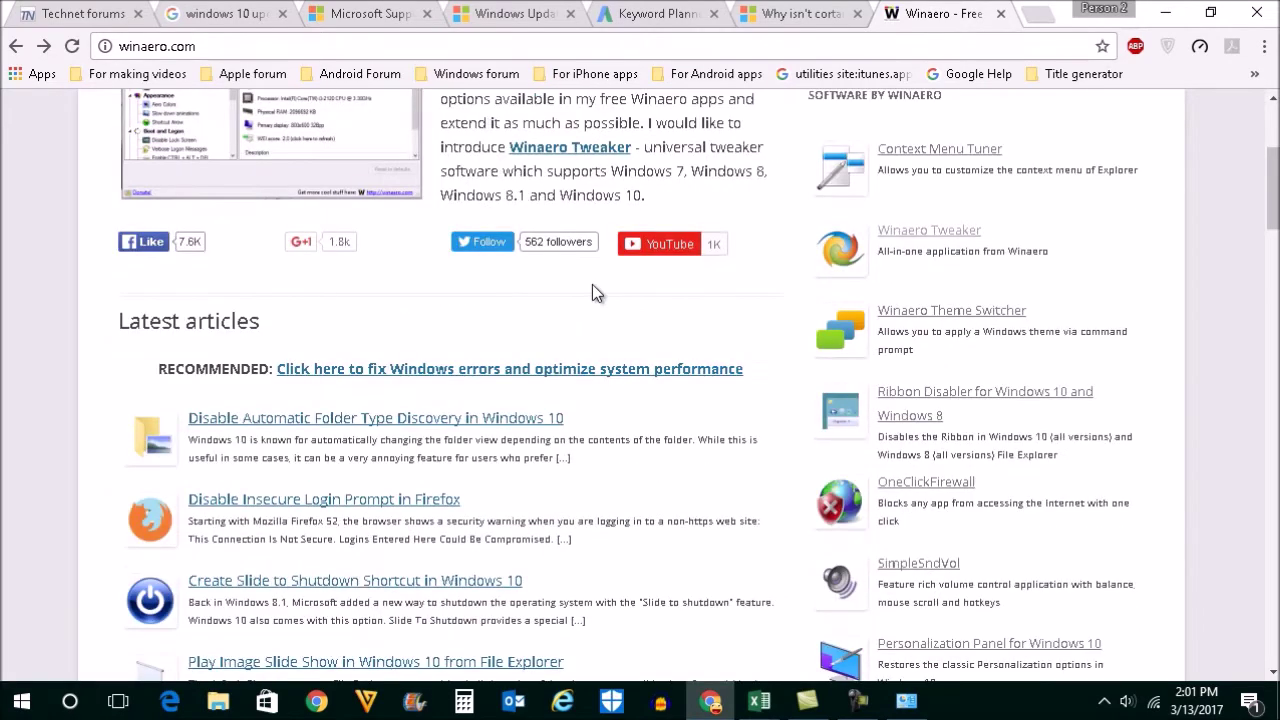
pyautogui.click(897, 236)
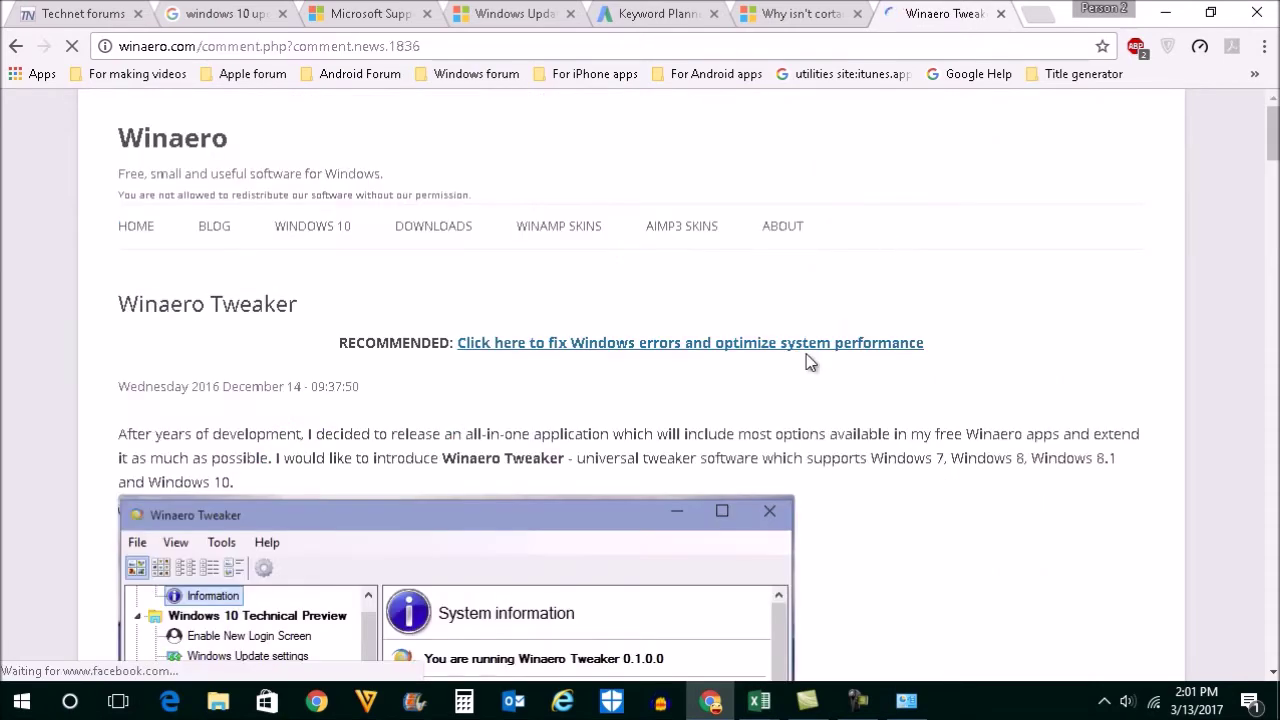
pyautogui.scroll(-2, 763, 397)
pyautogui.scroll(-2, 757, 398)
pyautogui.scroll(-2, 757, 398)
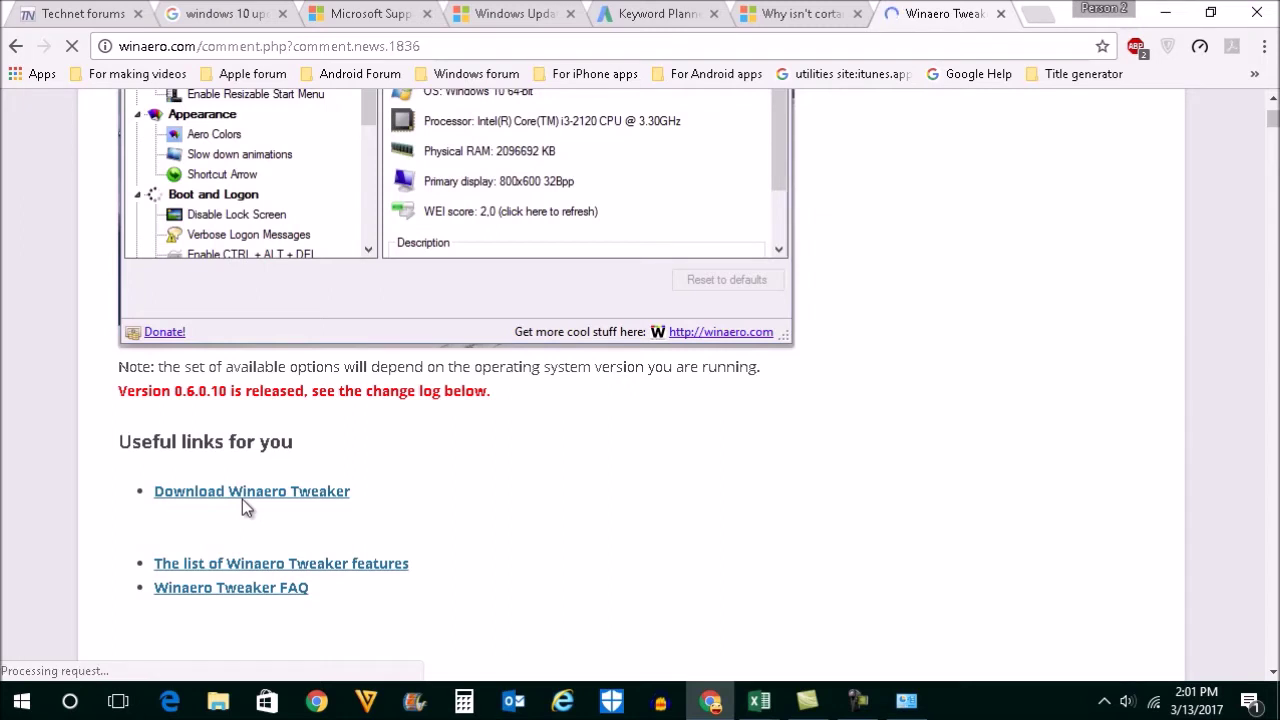
pyautogui.click(1167, 13)
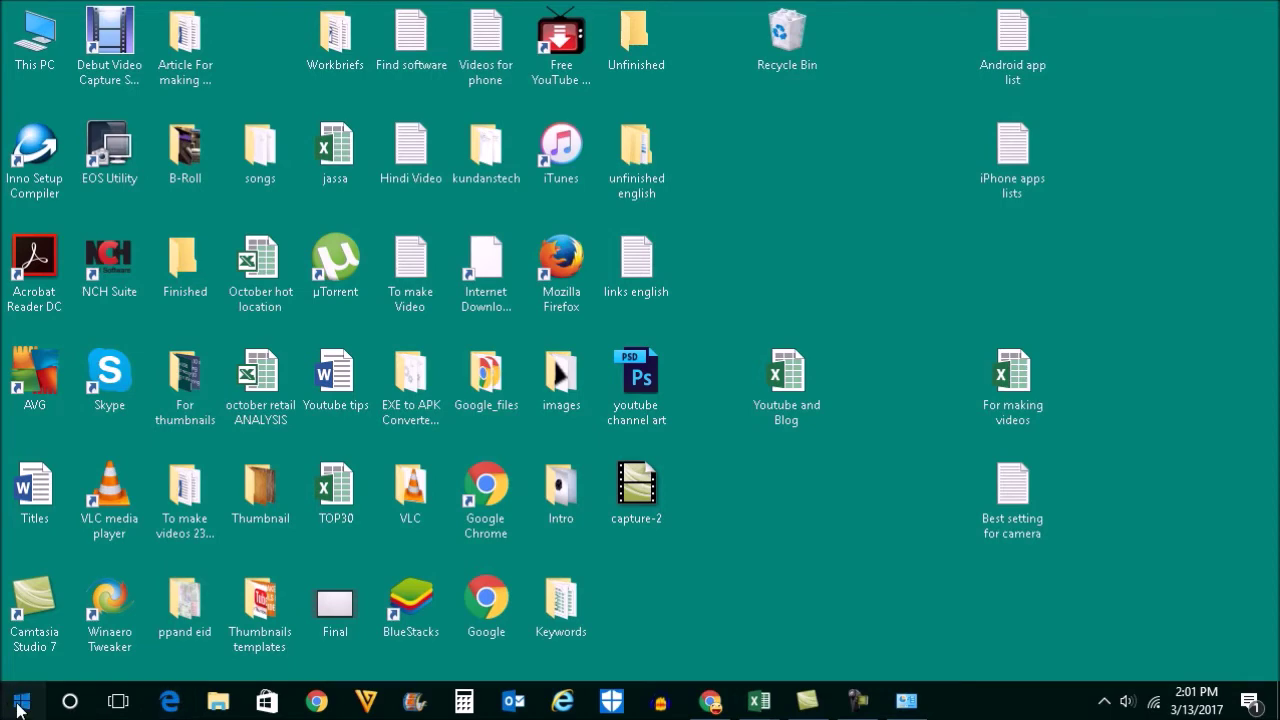
# - Launch Winaero Tweaker from the Winaero Tweaker folder in the Start menu's W section
pyautogui.click(43, 688)
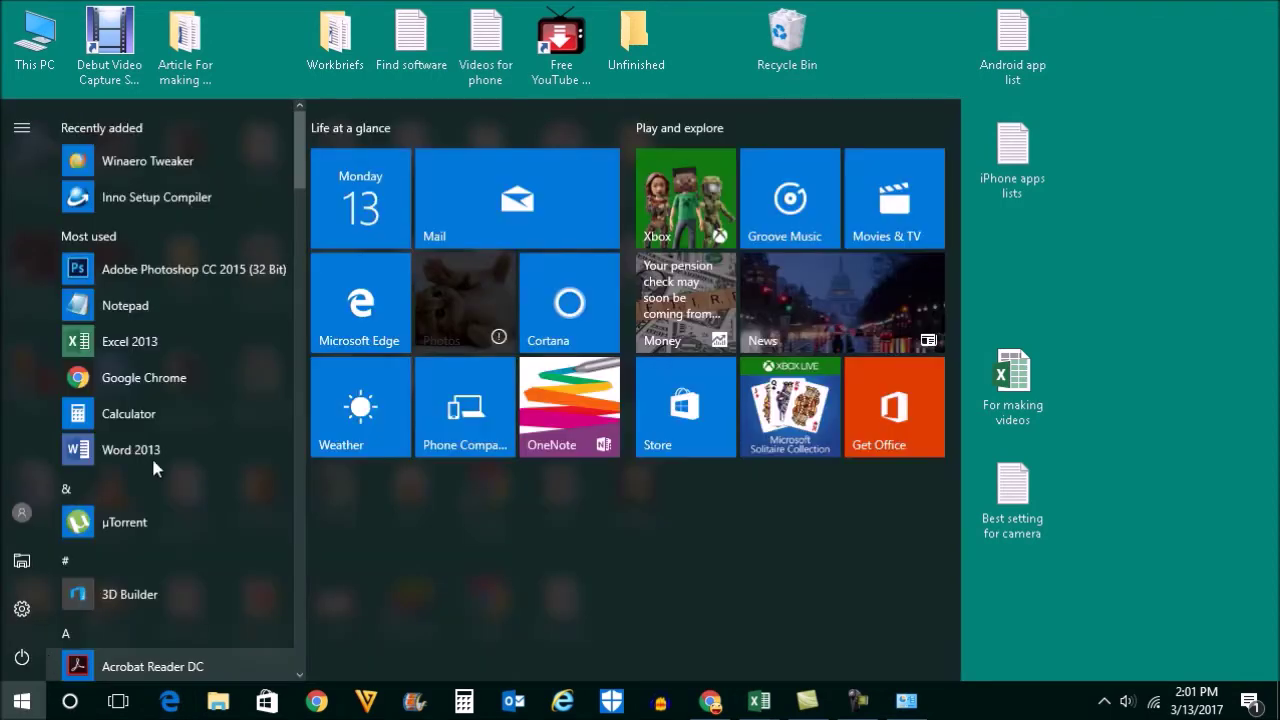
pyautogui.scroll(-3, 295, 145)
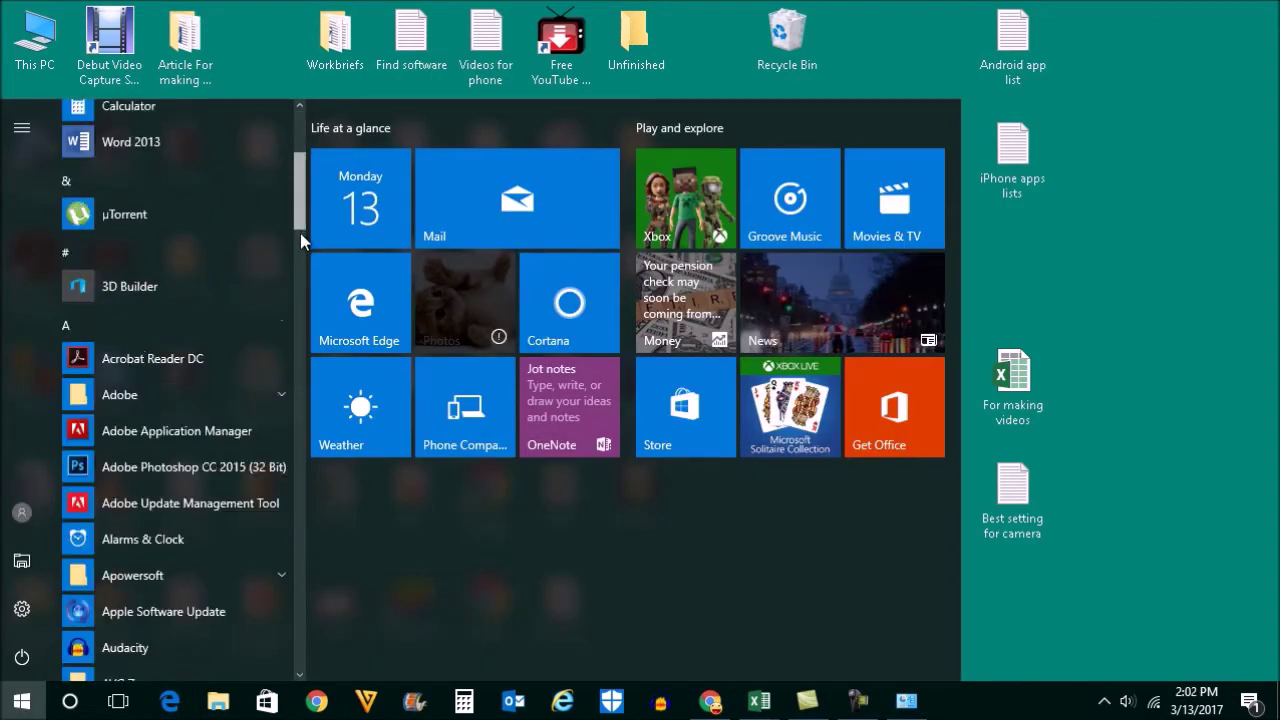
pyautogui.scroll(-4, 300, 233)
pyautogui.scroll(-5, 299, 306)
pyautogui.scroll(-1, 305, 402)
pyautogui.scroll(-5, 293, 455)
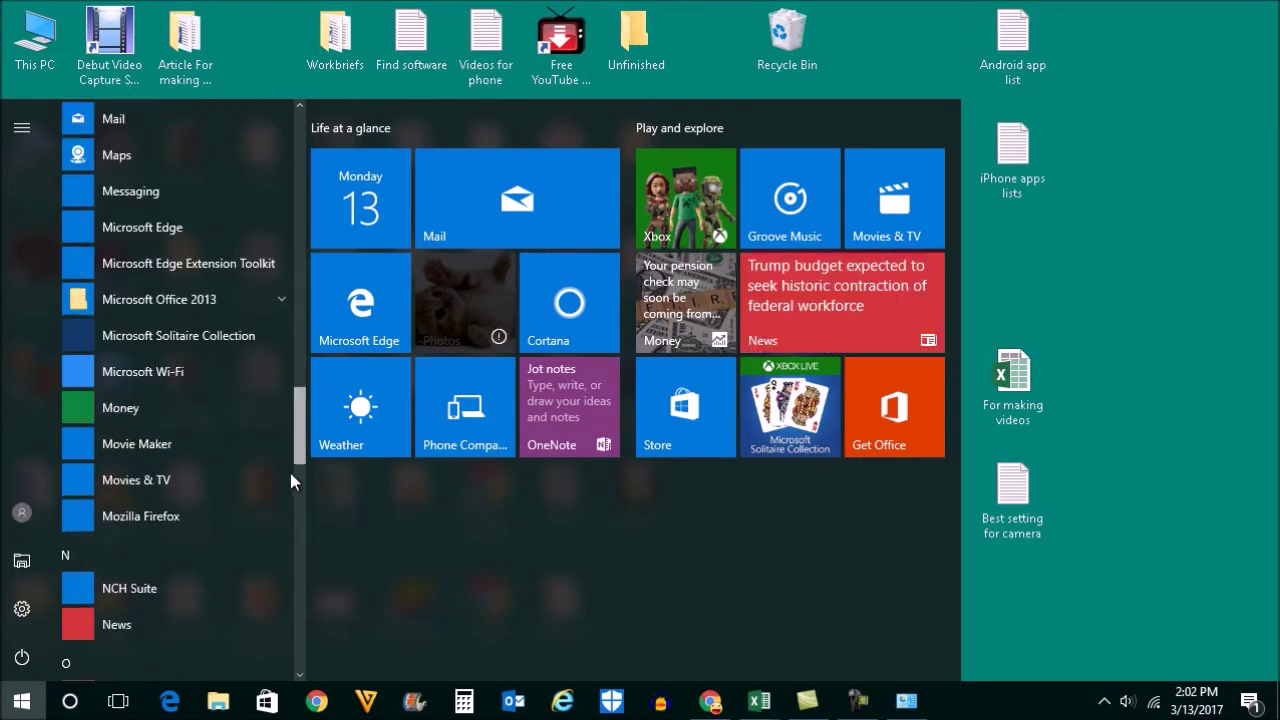
pyautogui.scroll(-3, 290, 473)
pyautogui.scroll(-5, 290, 530)
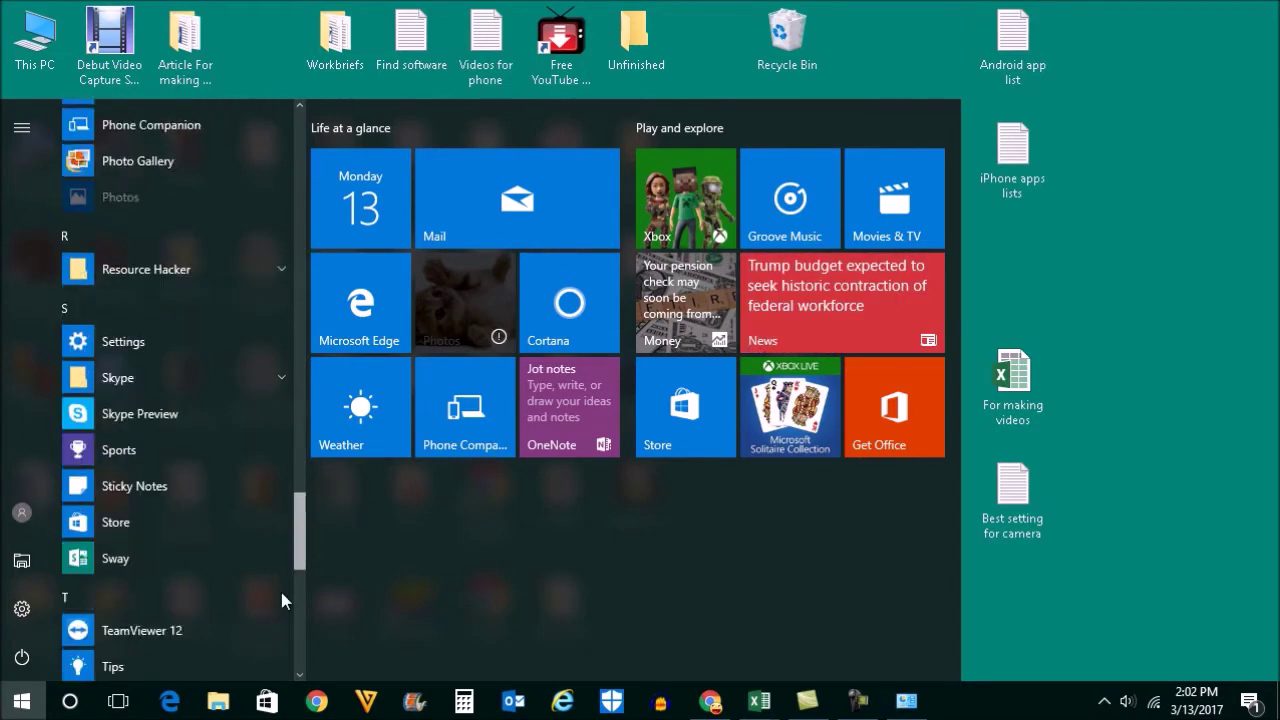
pyautogui.scroll(-5, 285, 610)
pyautogui.scroll(-2, 286, 624)
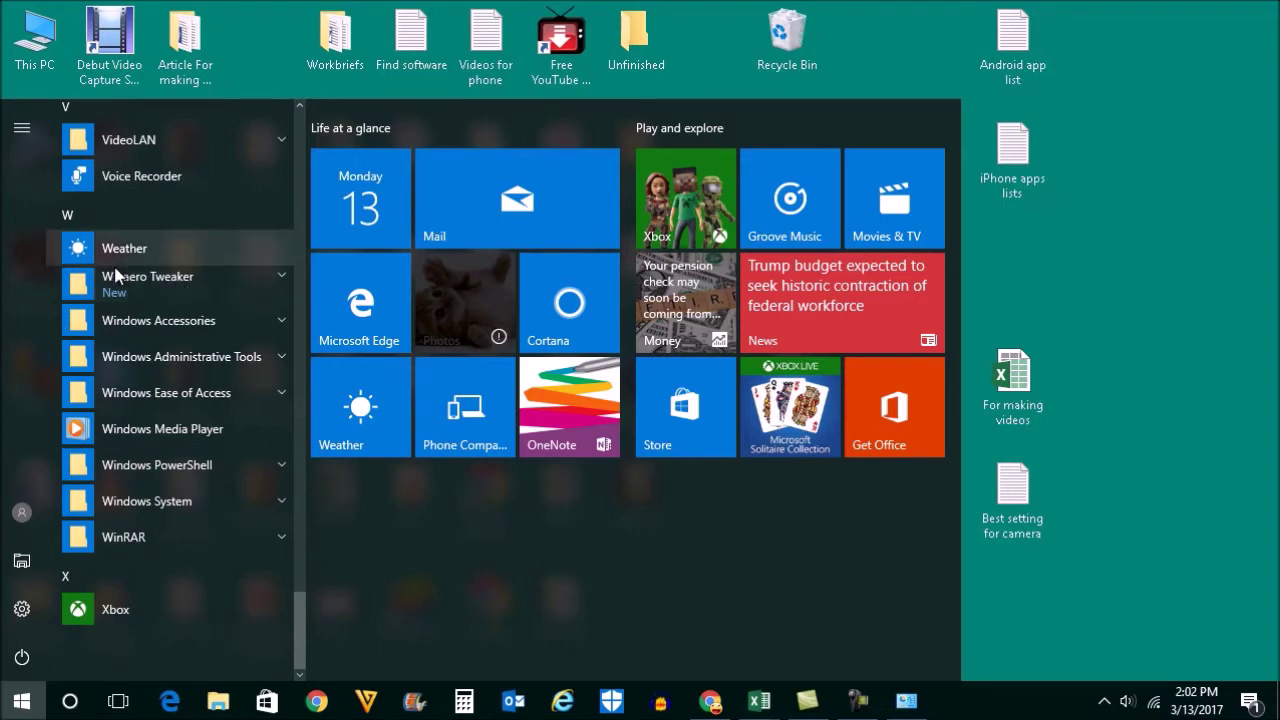
pyautogui.click(172, 281)
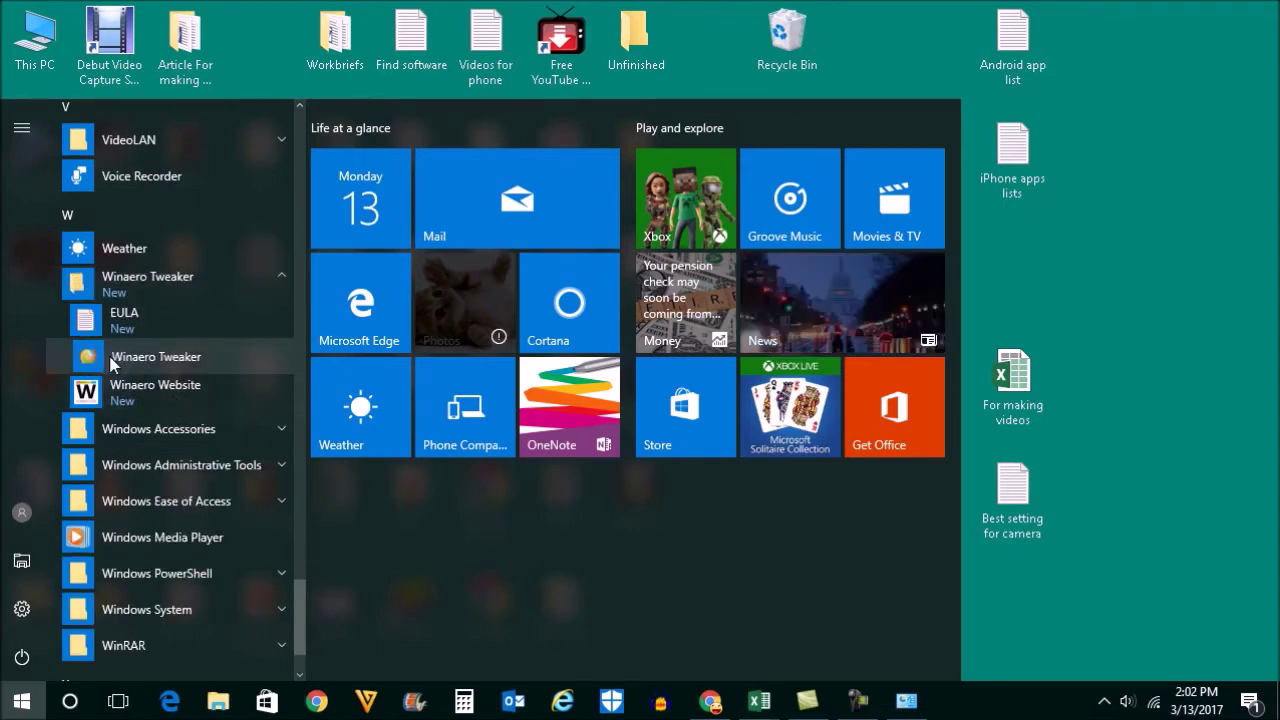
pyautogui.click(150, 357)
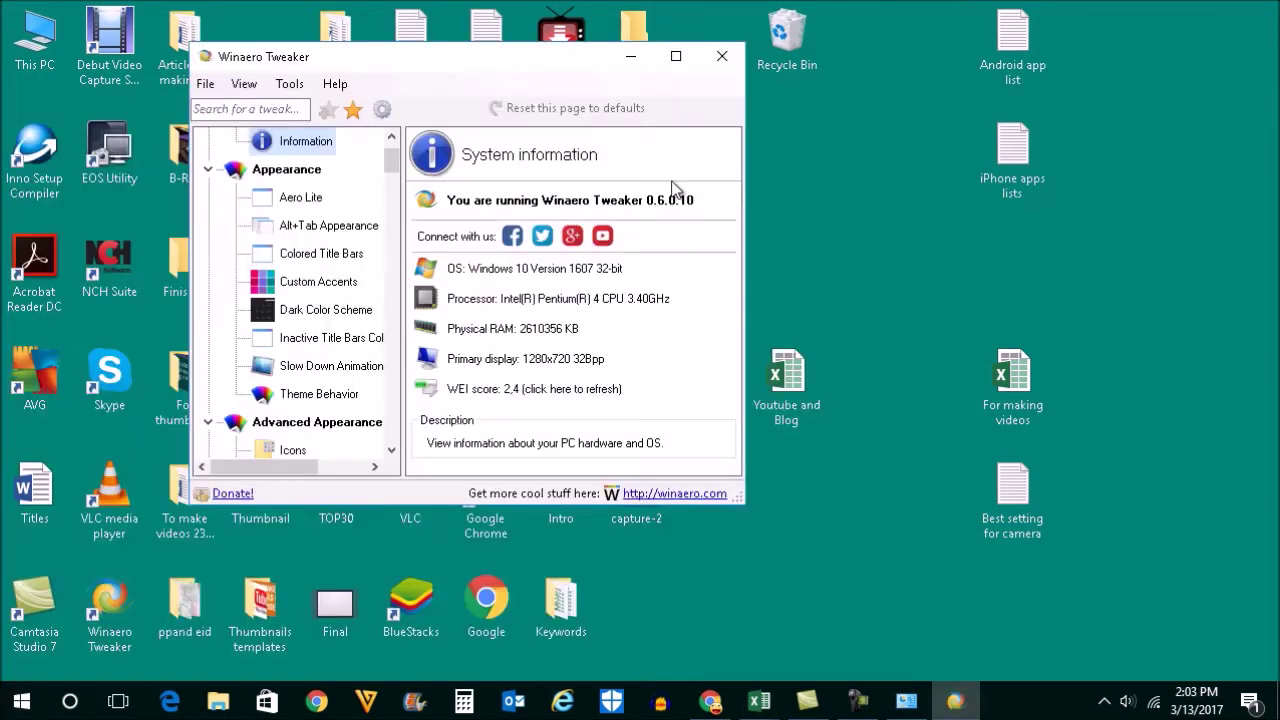
# - Maximize Winaero Tweaker and scroll its category list down toward Settings and Control Panel
pyautogui.click(676, 57)
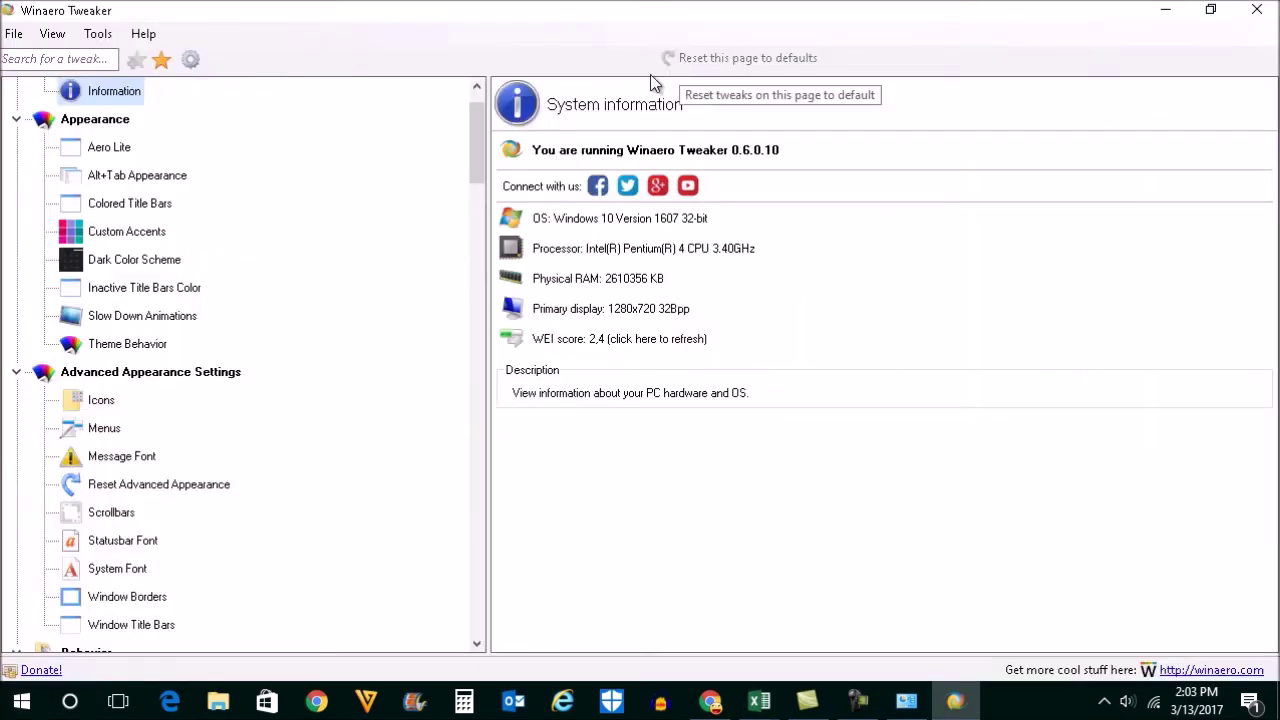
pyautogui.scroll(-4, 349, 374)
pyautogui.scroll(-2, 349, 374)
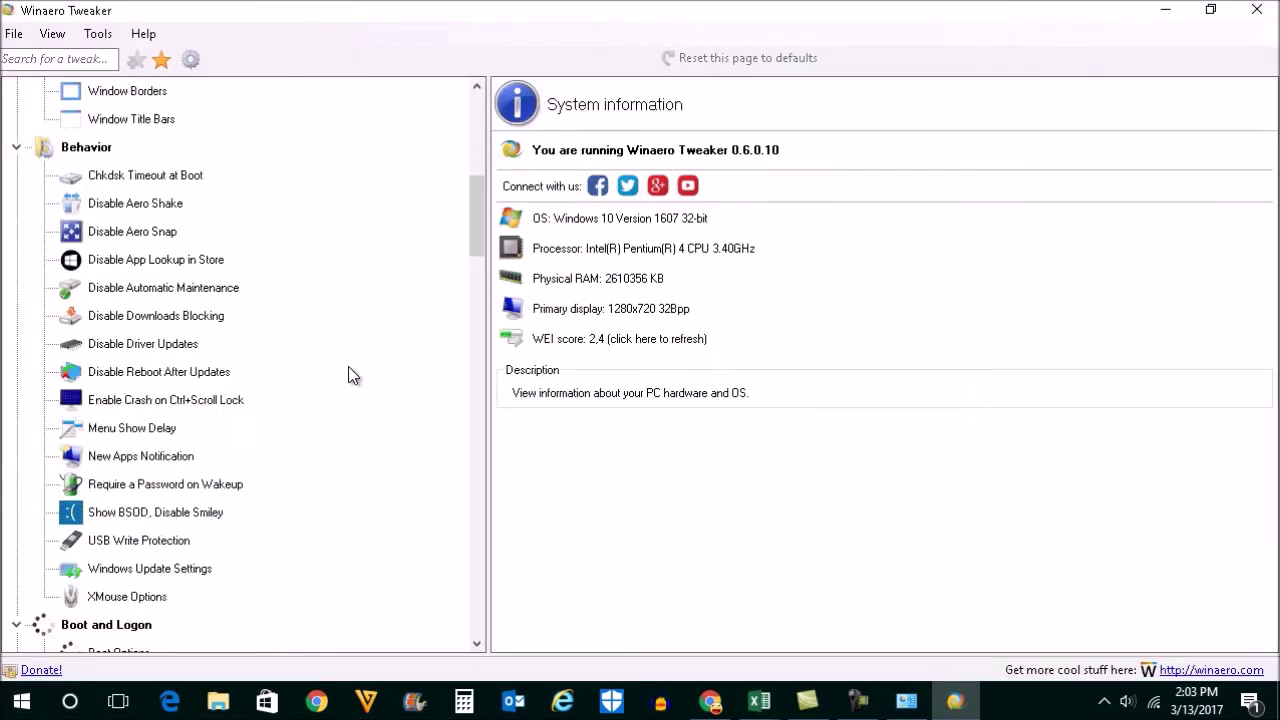
pyautogui.scroll(-2, 349, 374)
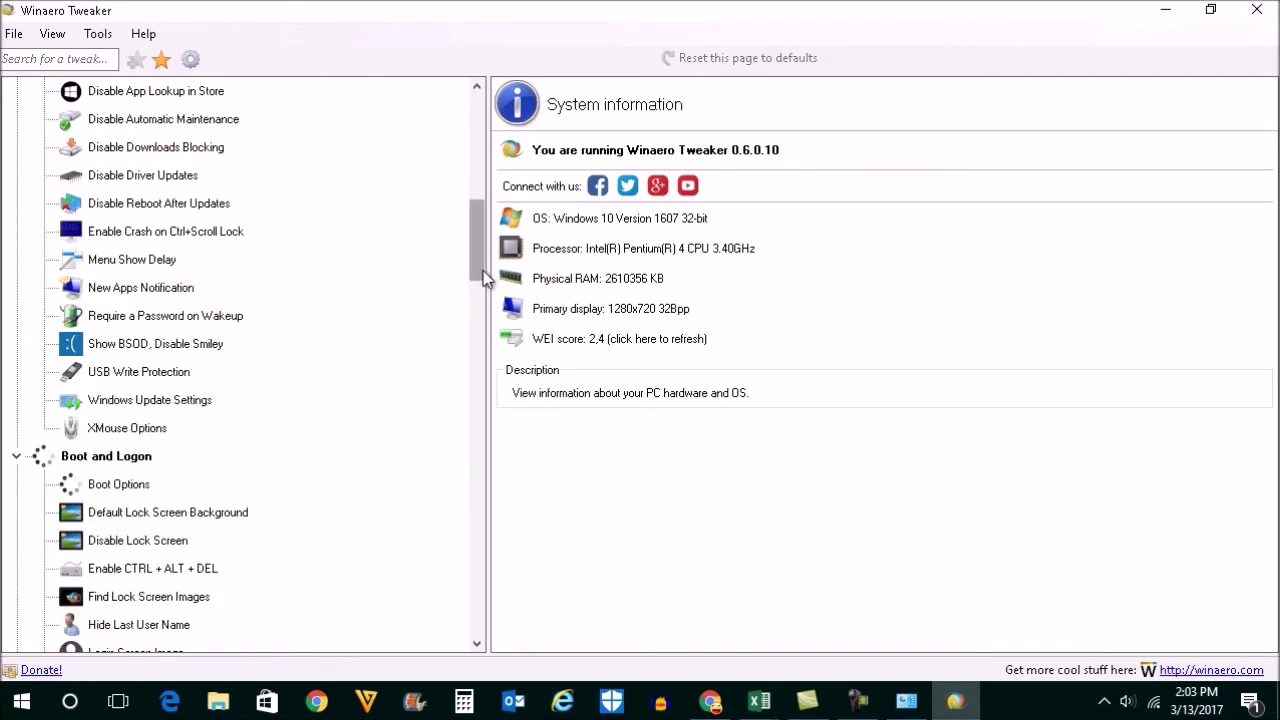
pyautogui.moveTo(477, 287); pyautogui.dragTo(480, 305)
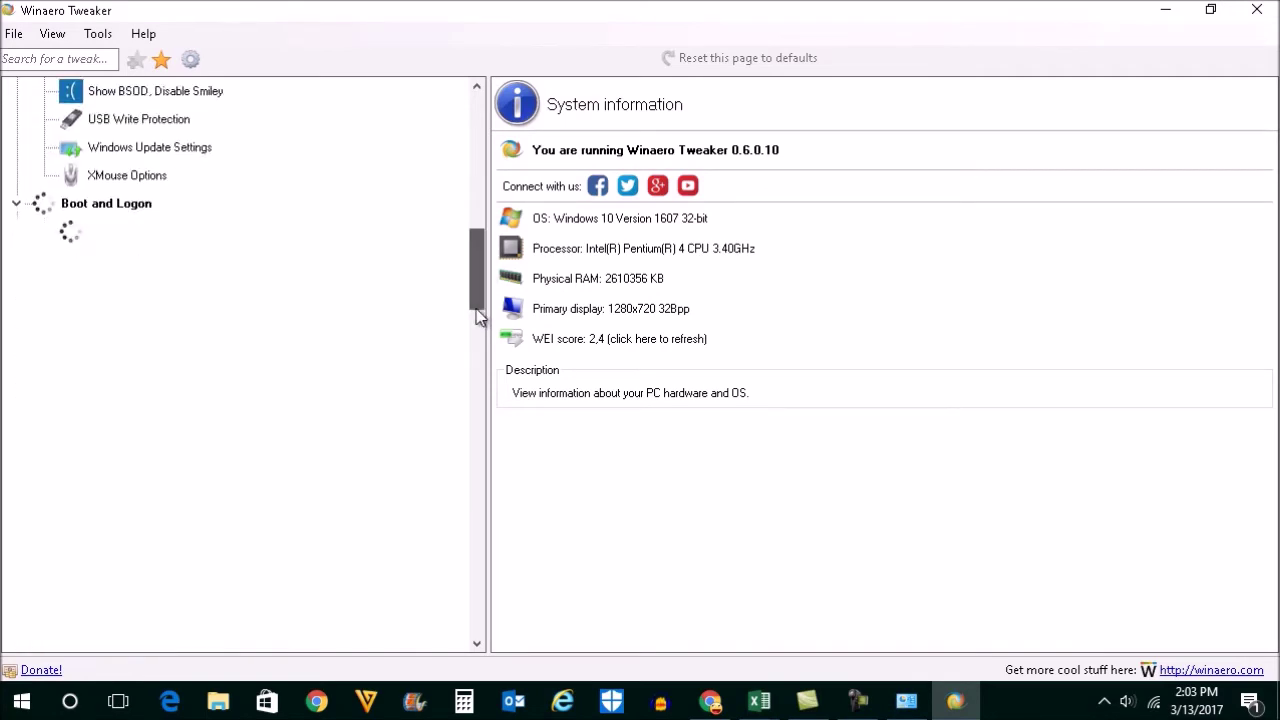
pyautogui.moveTo(480, 305); pyautogui.dragTo(480, 340)
pyautogui.scroll(-2, 355, 407)
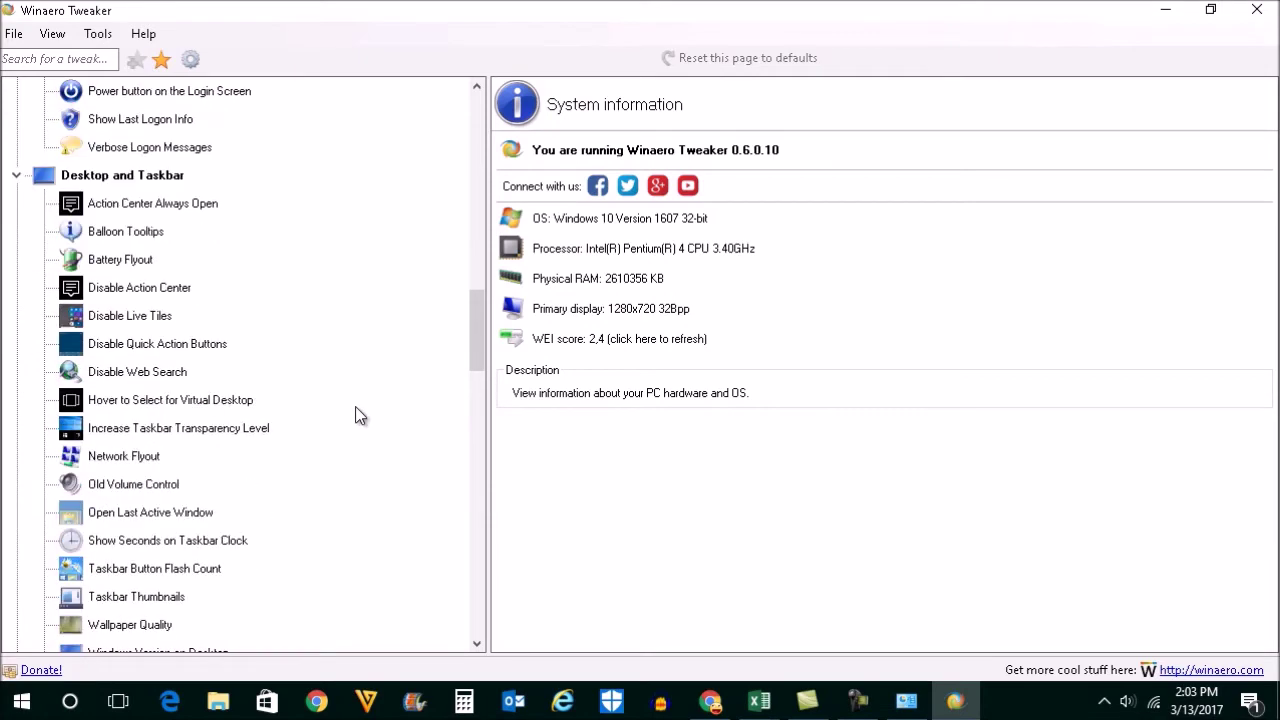
pyautogui.scroll(-2, 355, 407)
pyautogui.scroll(-1, 355, 407)
pyautogui.scroll(-1, 355, 407)
pyautogui.scroll(-2, 356, 410)
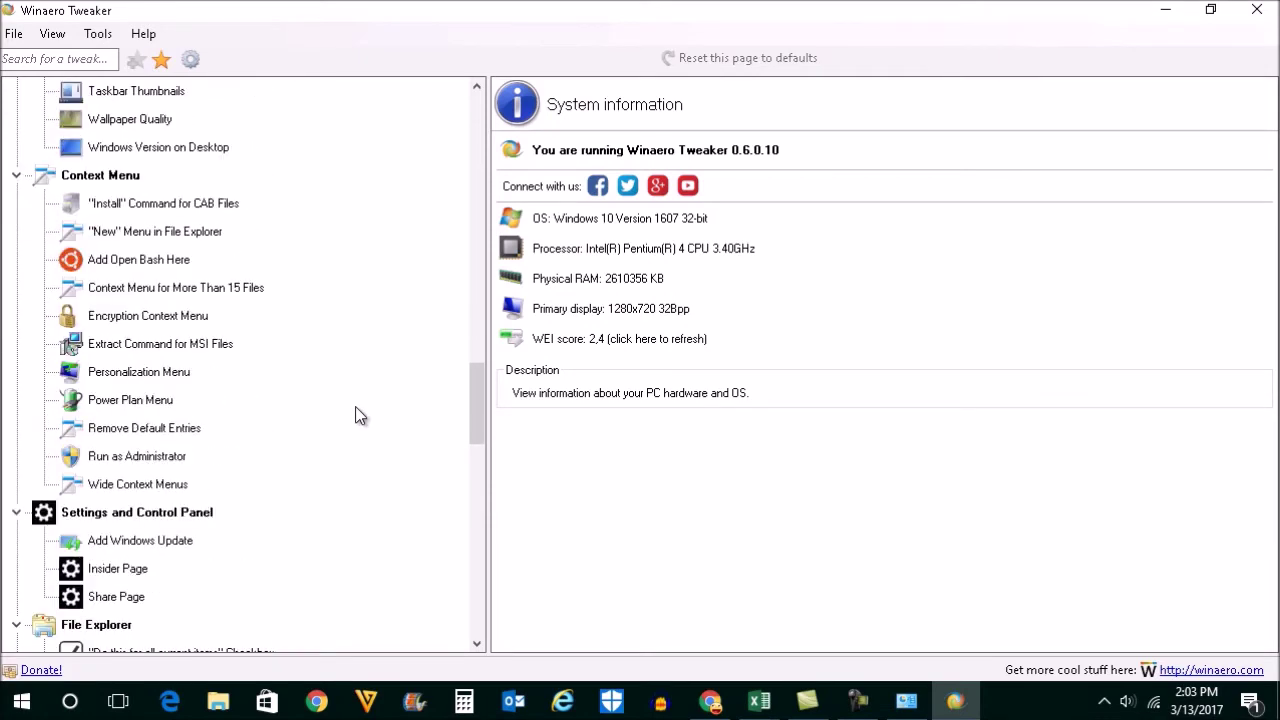
pyautogui.scroll(-1, 366, 408)
# - Enable Settings and Control Panel > Add Windows Update, then exit via File > Exit
pyautogui.click(200, 432)
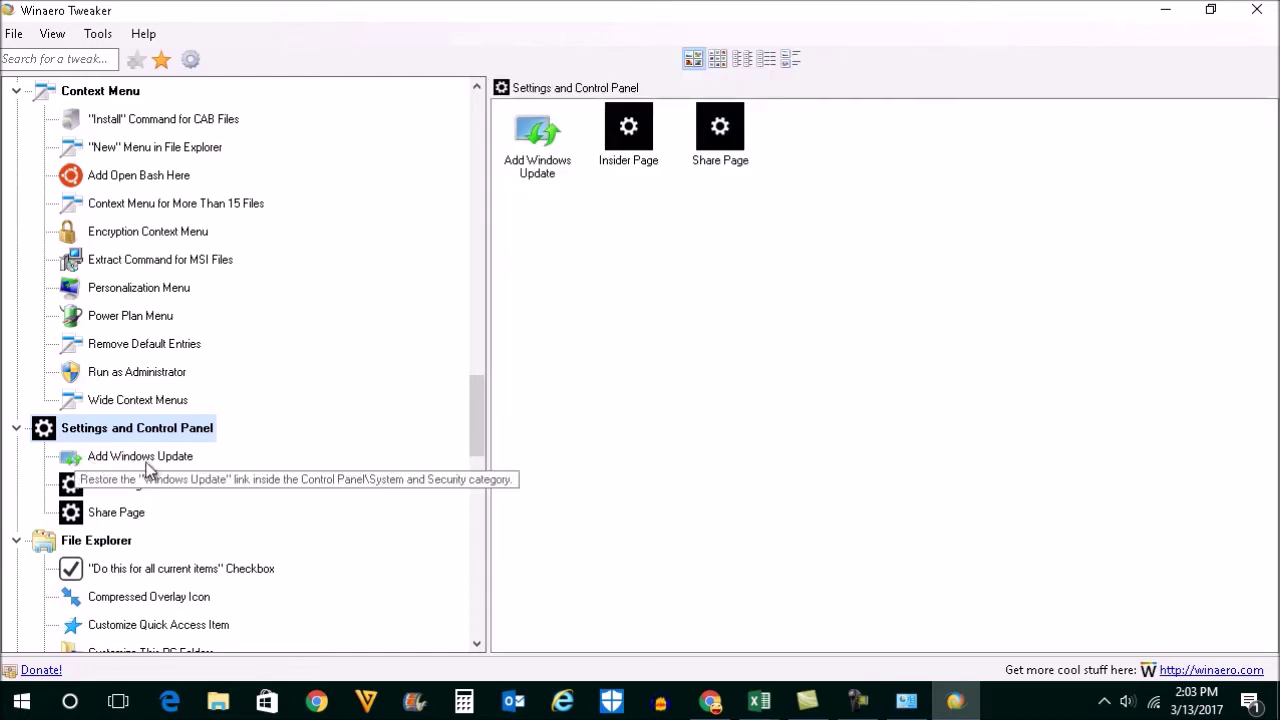
pyautogui.click(148, 459)
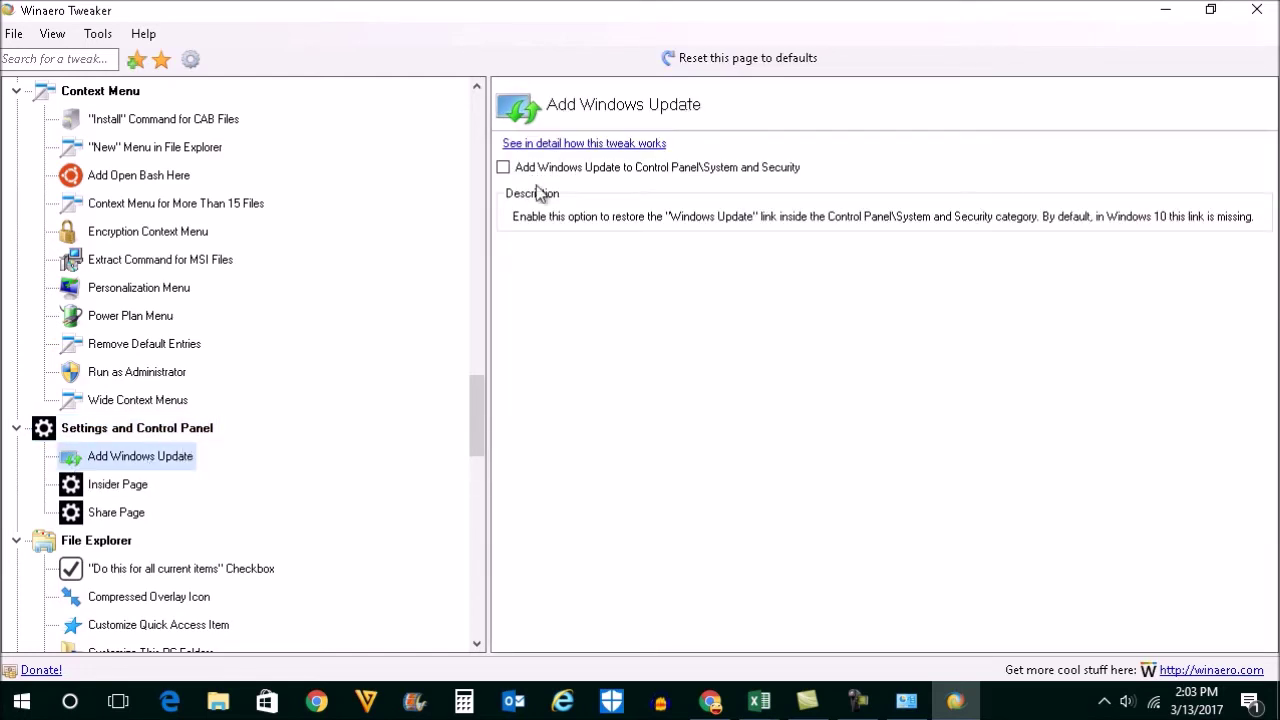
pyautogui.click(503, 168)
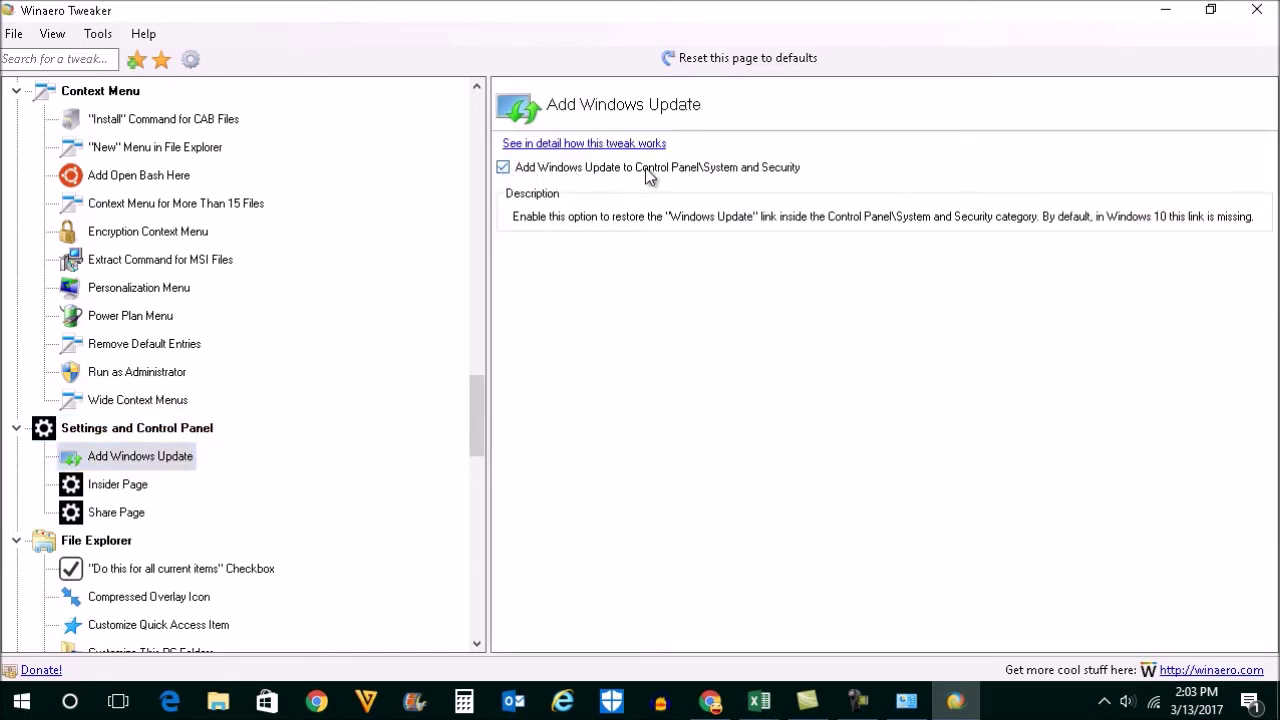
pyautogui.click(14, 34)
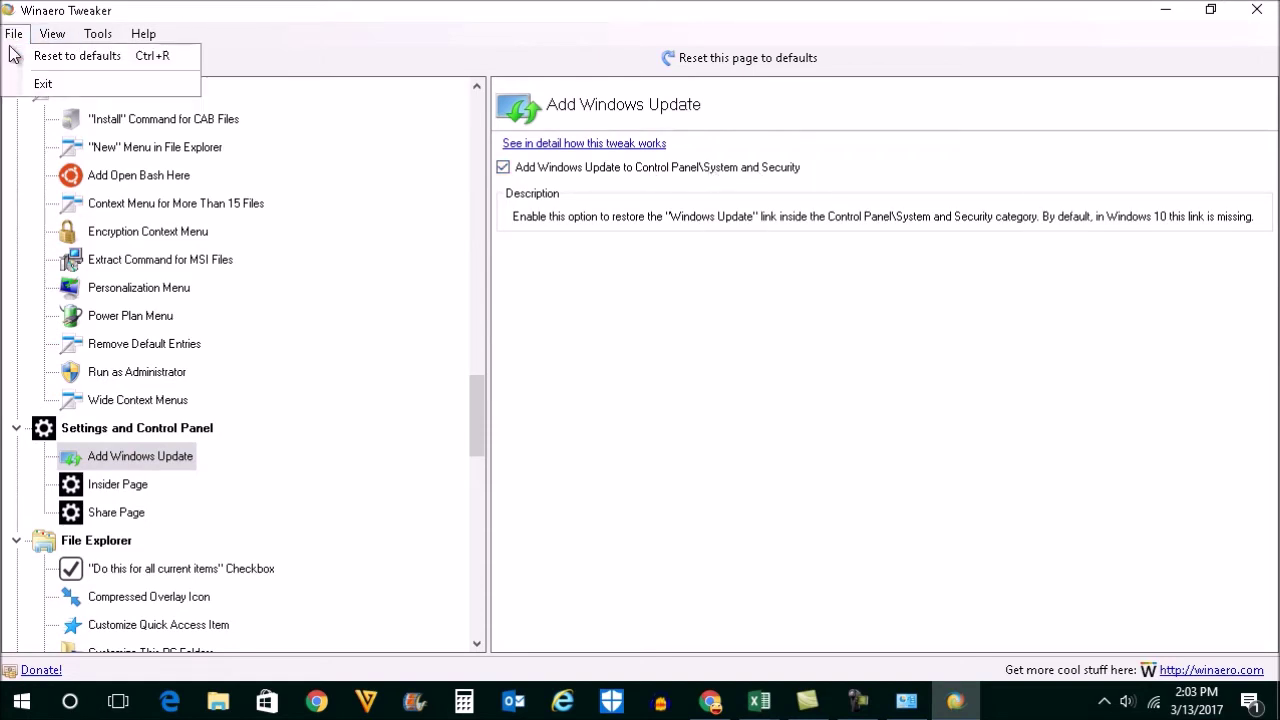
pyautogui.click(44, 84)
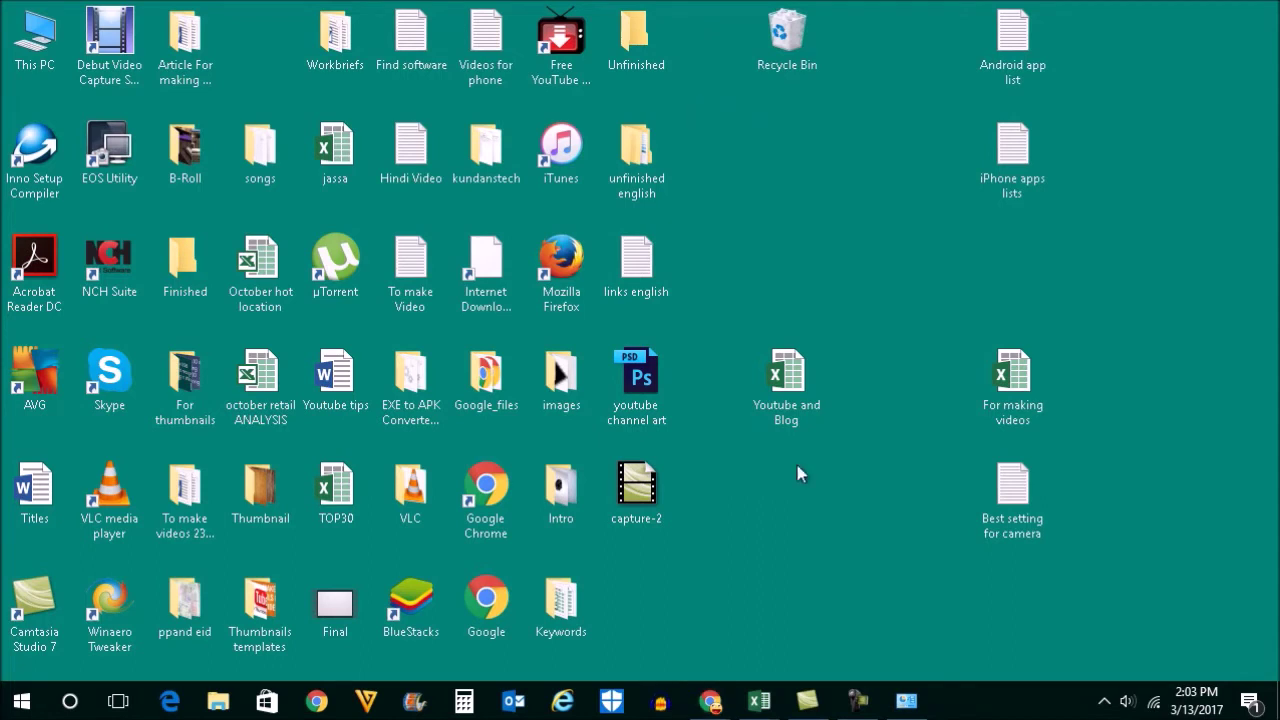
pyautogui.rightClick(22, 708)
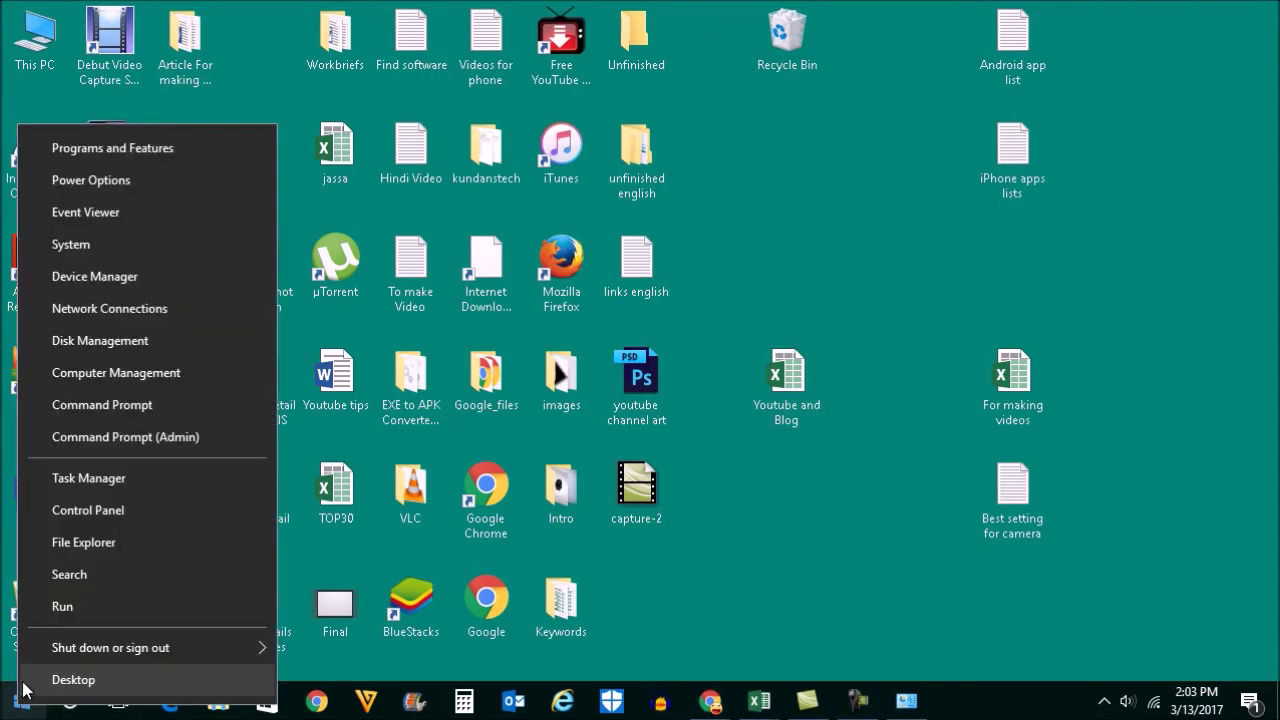
pyautogui.click(93, 514)
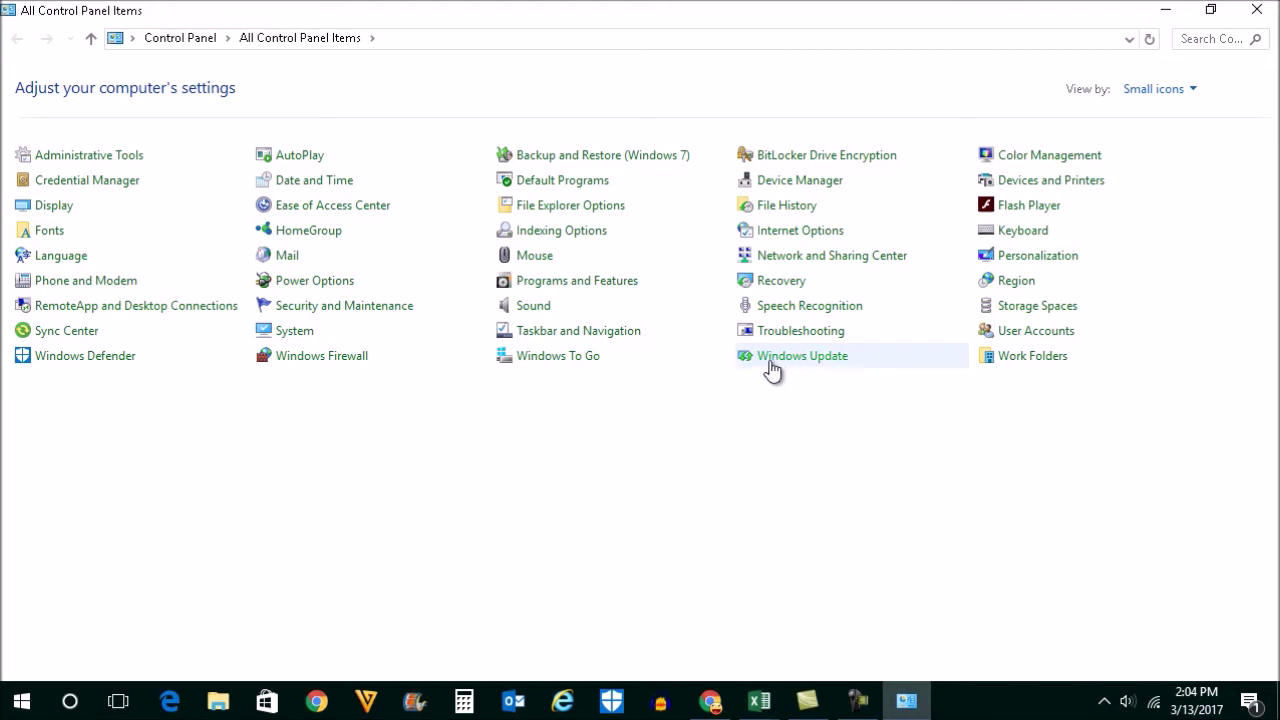
pyautogui.press('r')
pyautogui.click(1257, 10)
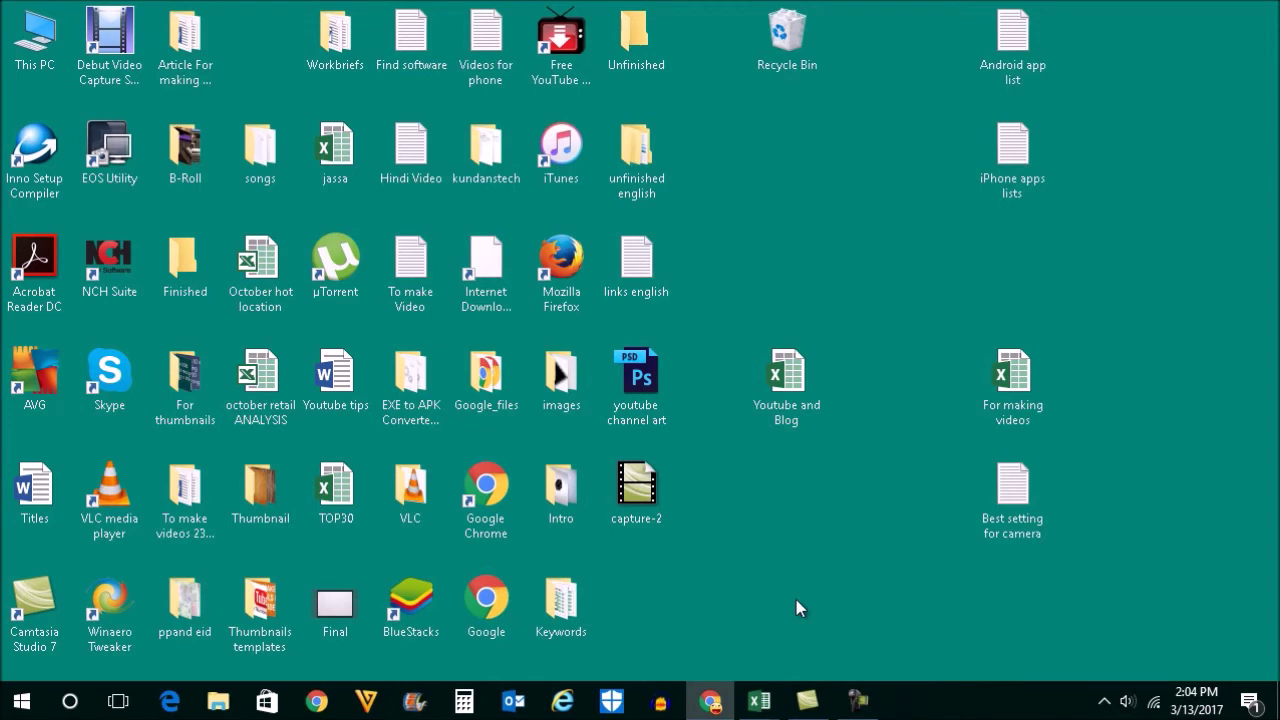
# - Run Winaero Tweaker as administrator from its desktop shortcut
pyautogui.doubleClick(112, 612)
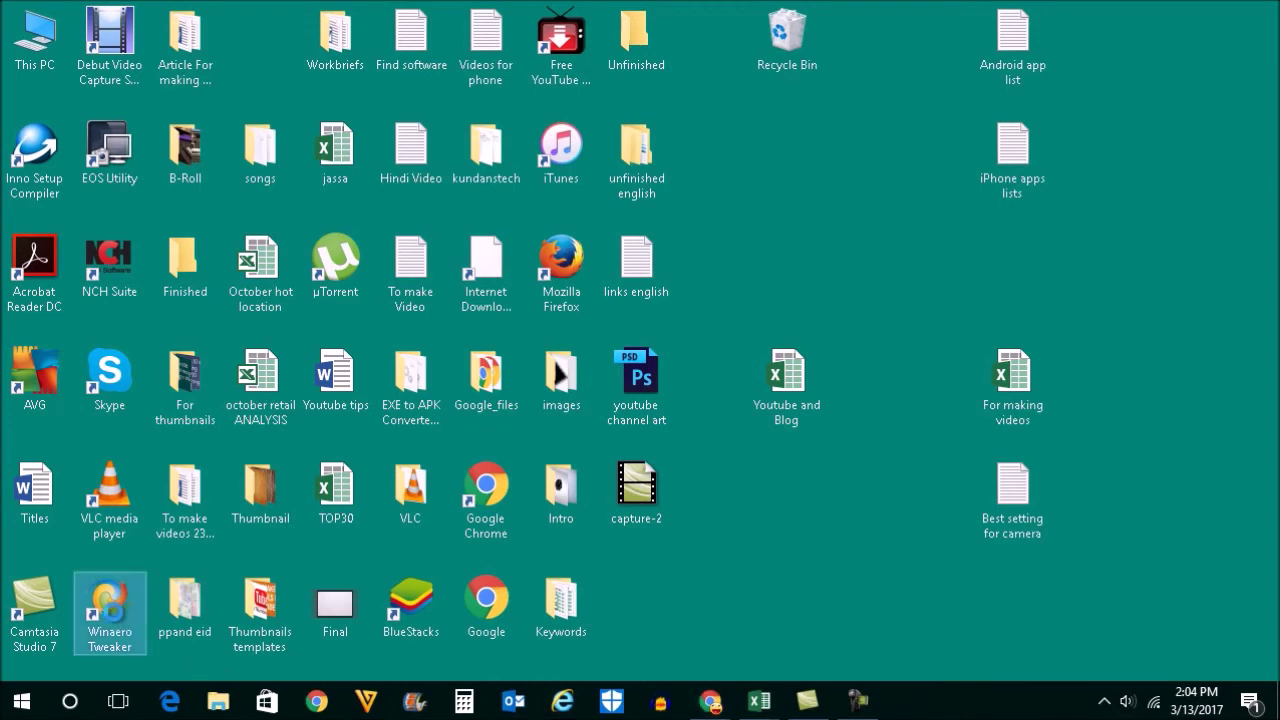
pyautogui.rightClick(106, 630)
pyautogui.click(210, 231)
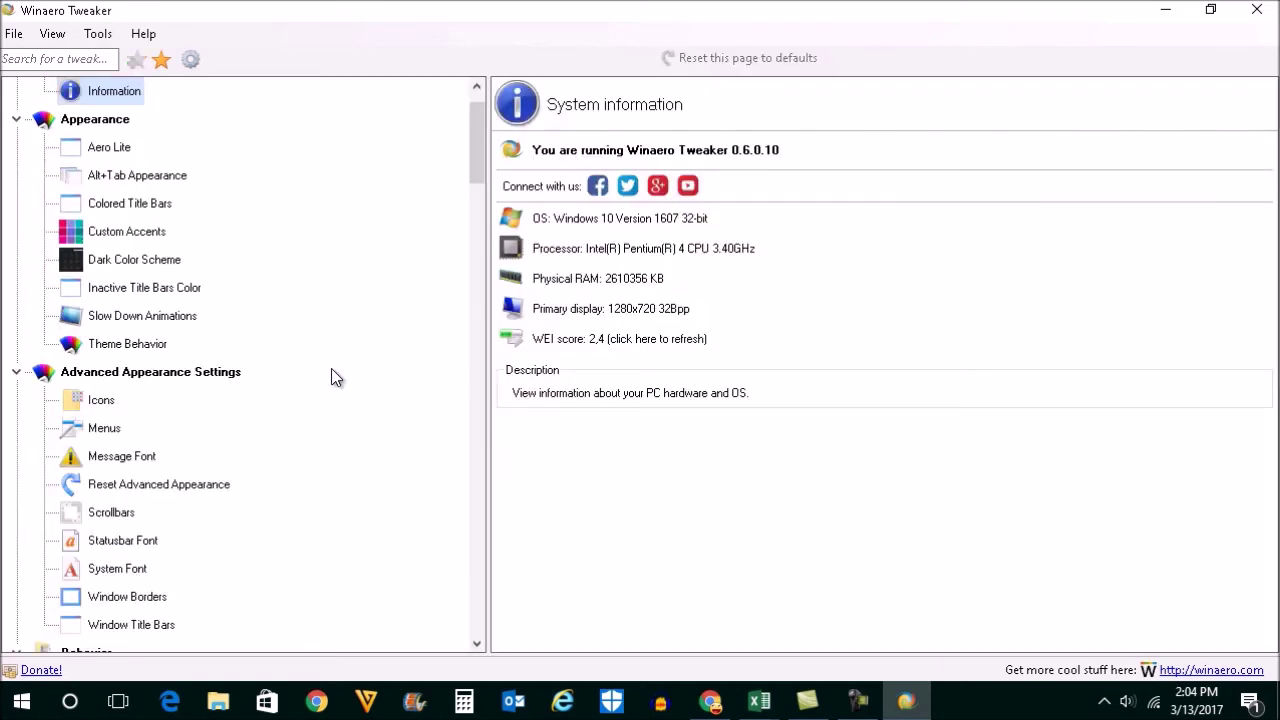
# - Navigate the category list to the Add Windows Update tweak page
pyautogui.click(175, 490)
pyautogui.scroll(-2, 355, 510)
pyautogui.scroll(-3, 355, 510)
pyautogui.scroll(-3, 355, 510)
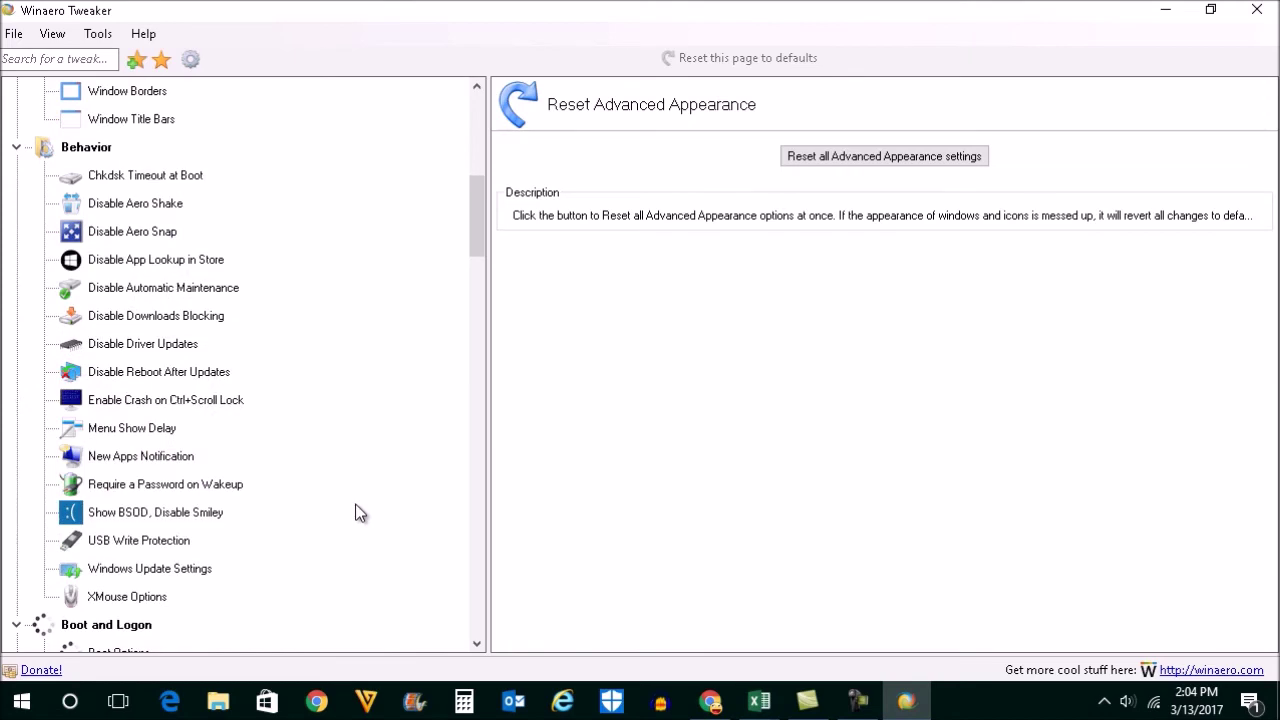
pyautogui.scroll(-3, 358, 512)
pyautogui.scroll(-1, 360, 512)
pyautogui.scroll(-4, 360, 512)
pyautogui.scroll(-3, 360, 512)
pyautogui.scroll(-2, 360, 512)
pyautogui.scroll(-3, 358, 513)
pyautogui.scroll(-2, 357, 514)
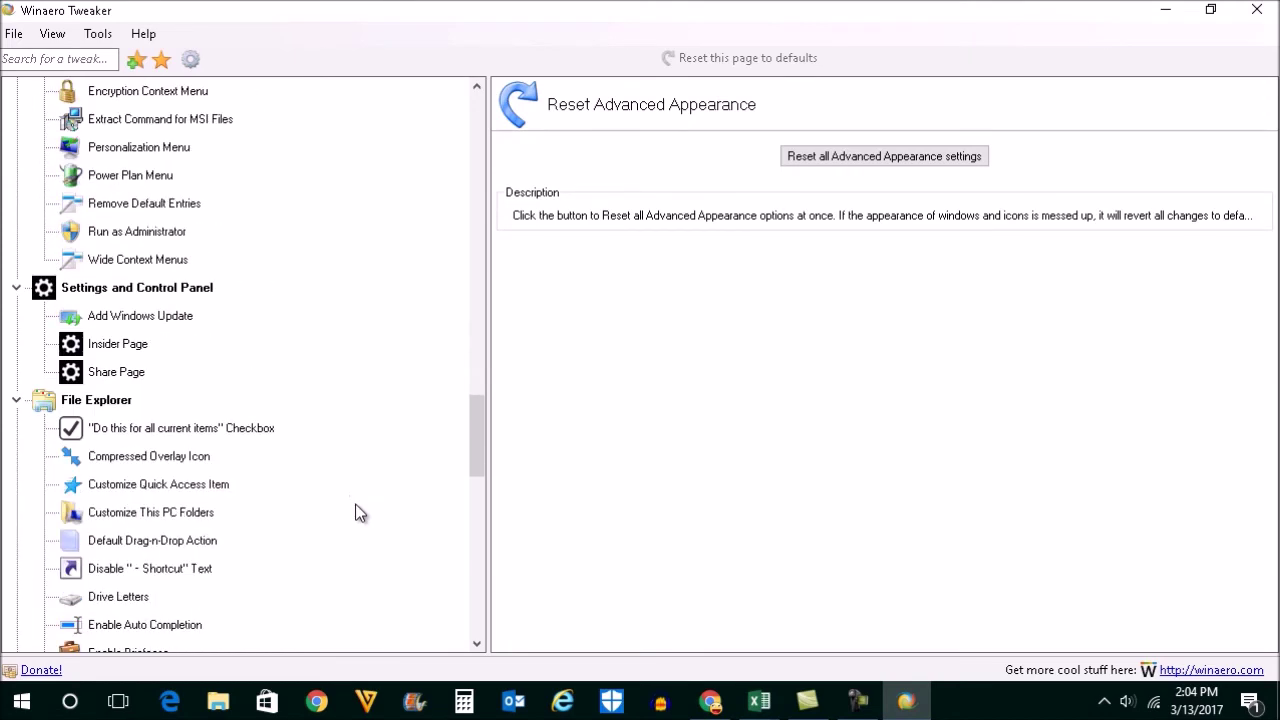
pyautogui.click(130, 318)
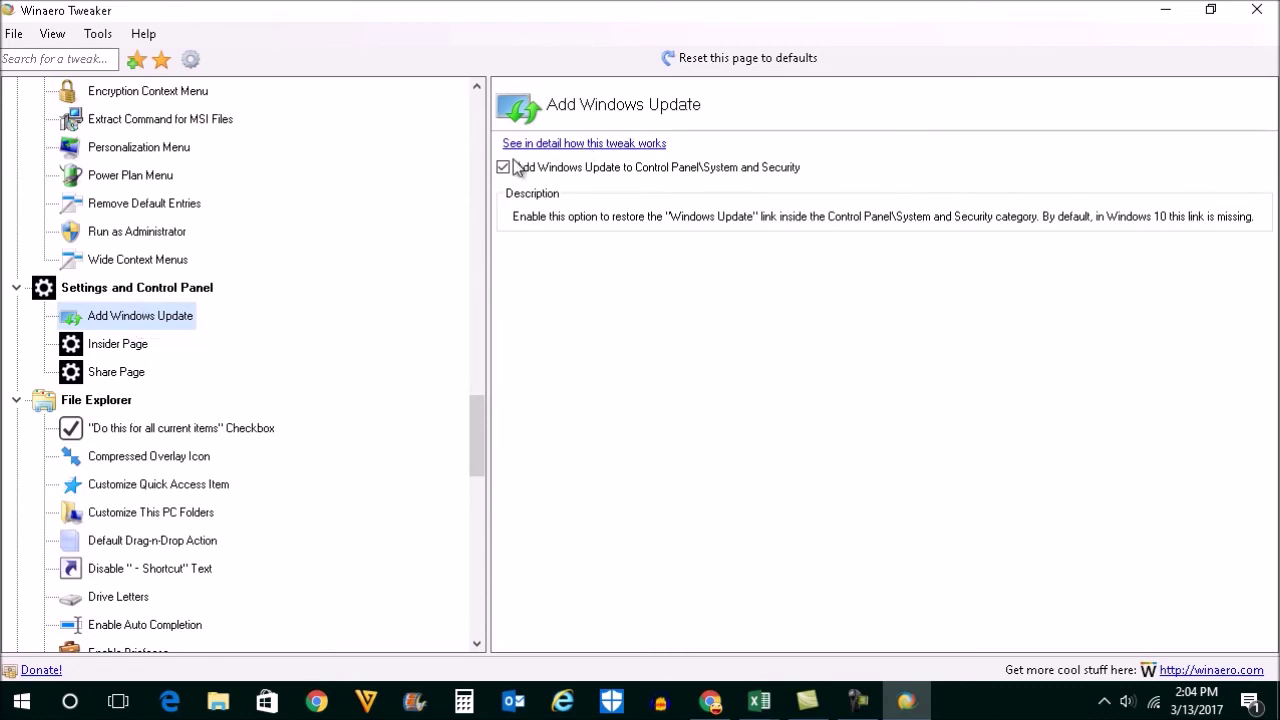
# - Use File > Reset to defaults to remove Windows Update, then close Winaero Tweaker
pyautogui.click(13, 35)
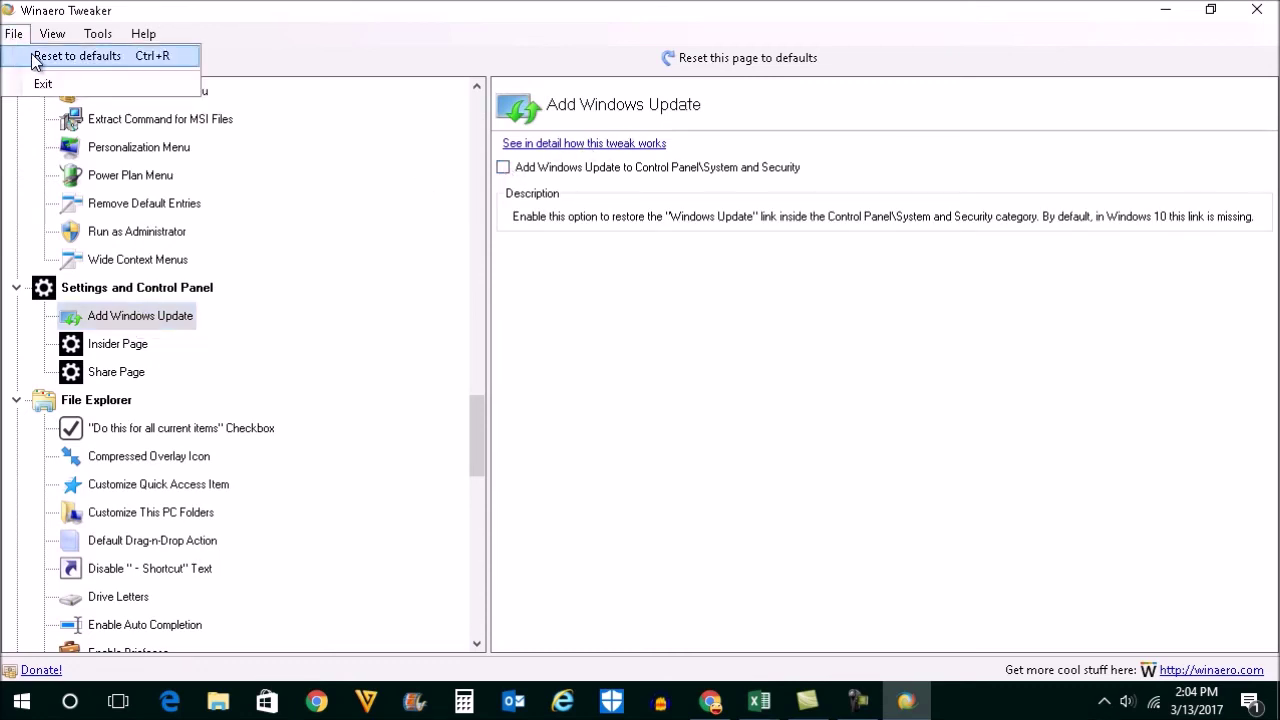
pyautogui.click(97, 58)
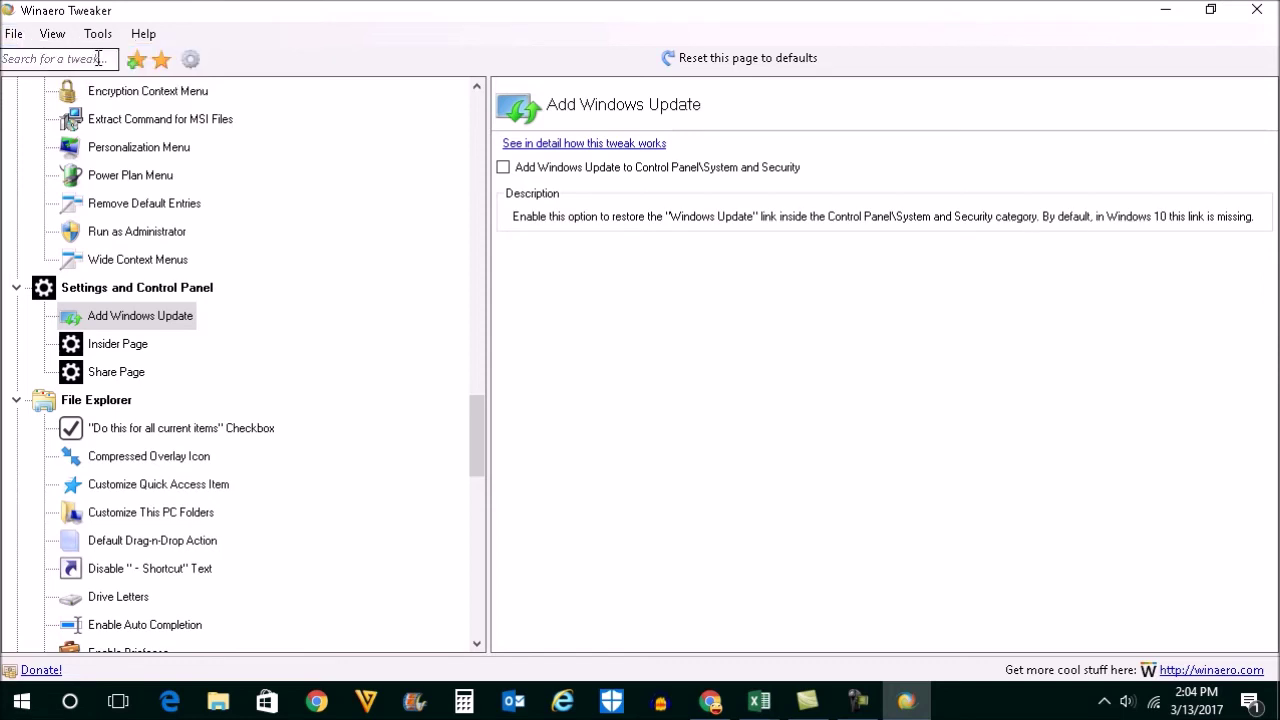
pyautogui.click(1258, 12)
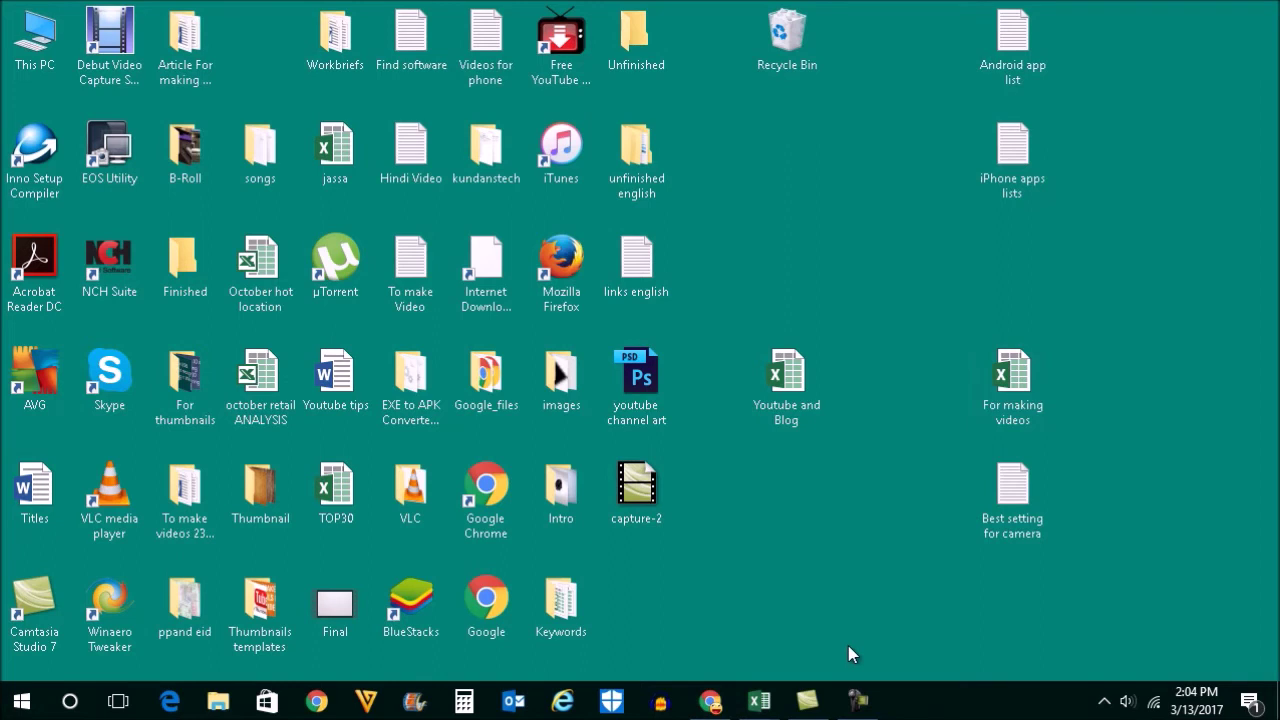
# - Open Control Panel from the Win+X menu to confirm Windows Update is gone
pyautogui.click(22, 708)
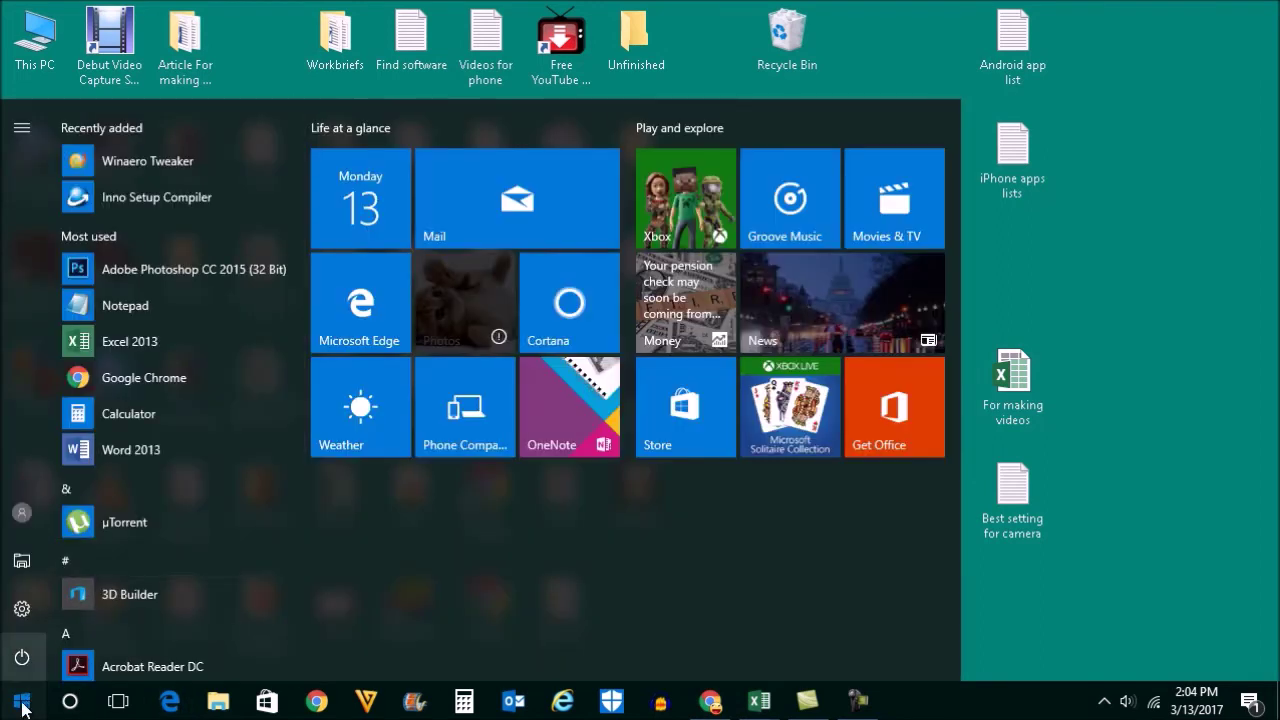
pyautogui.rightClick(22, 708)
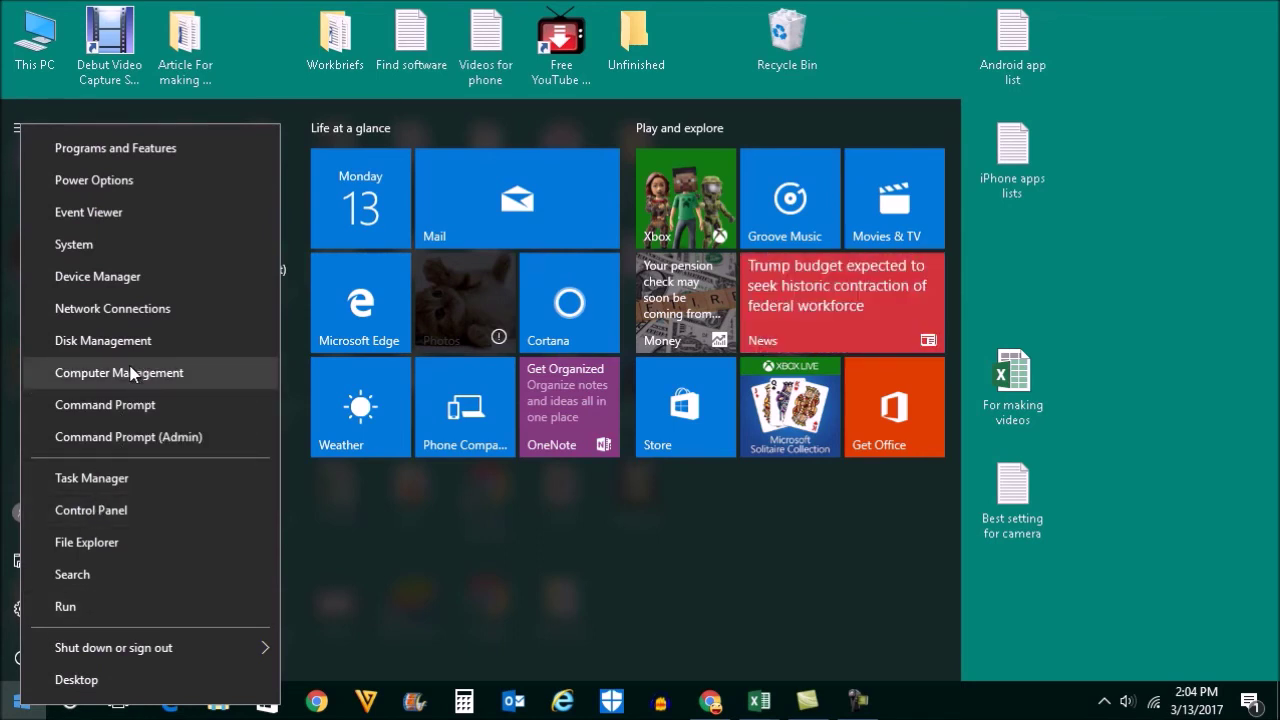
pyautogui.click(90, 510)
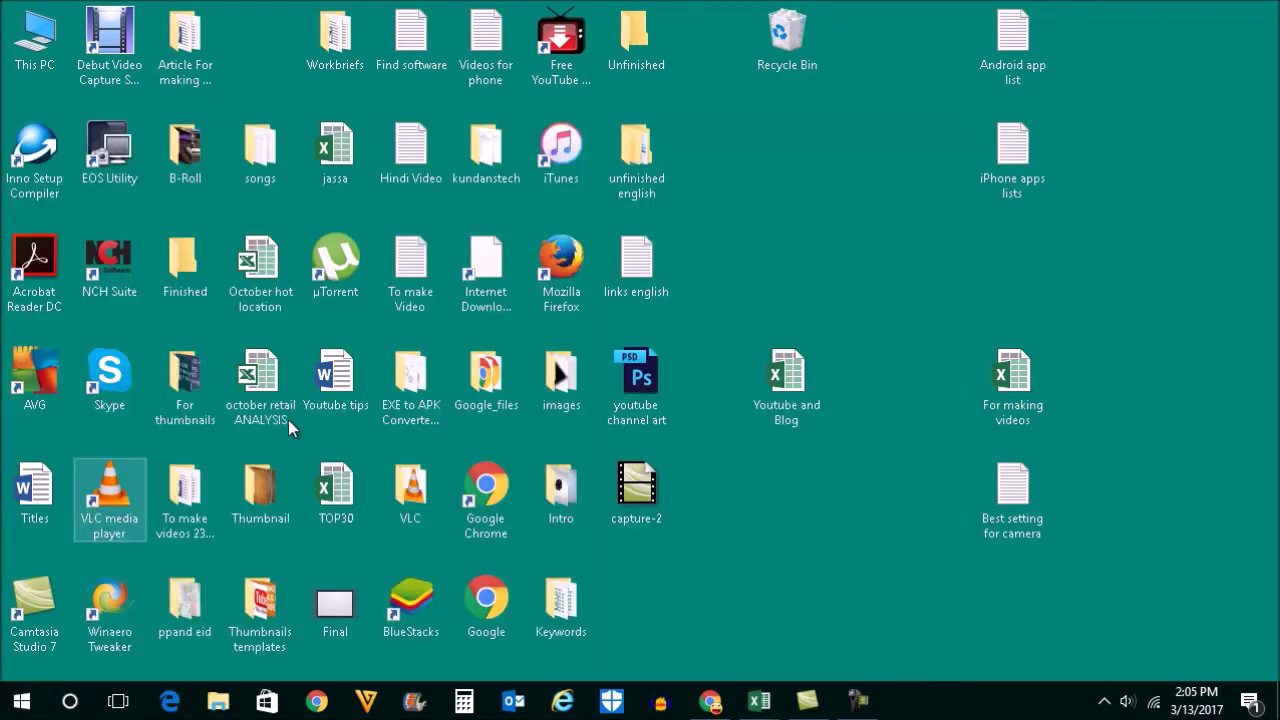